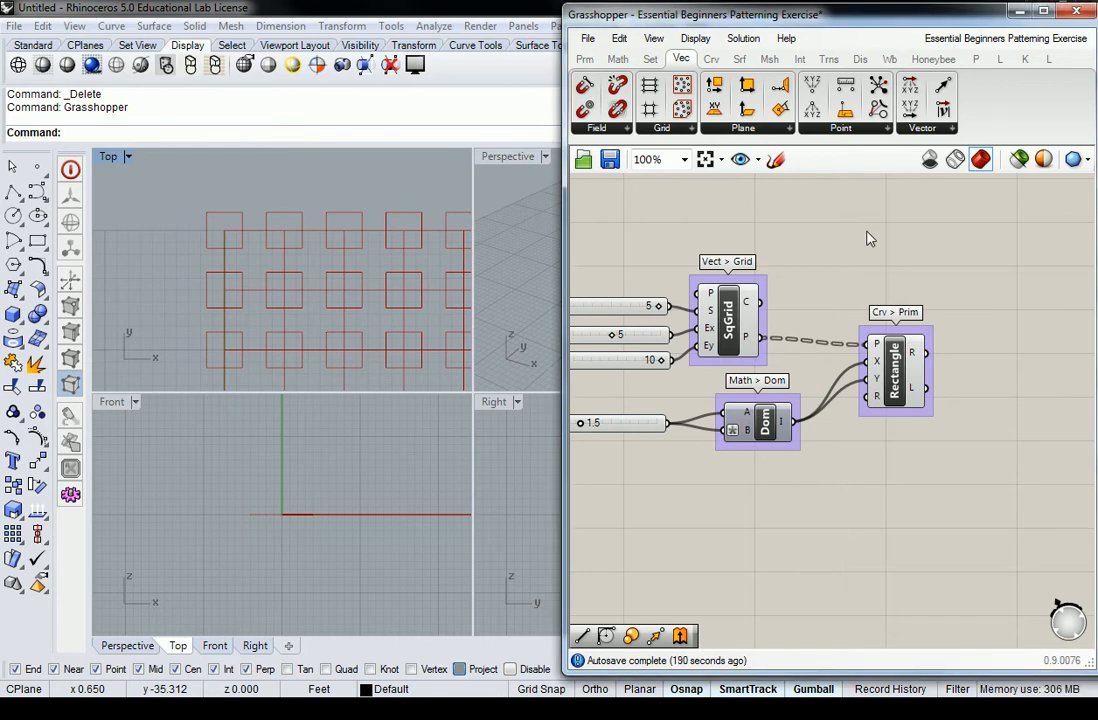
# Add a Closest Point component to the canvas below the Rectangle component.
pyautogui.click(858, 130)
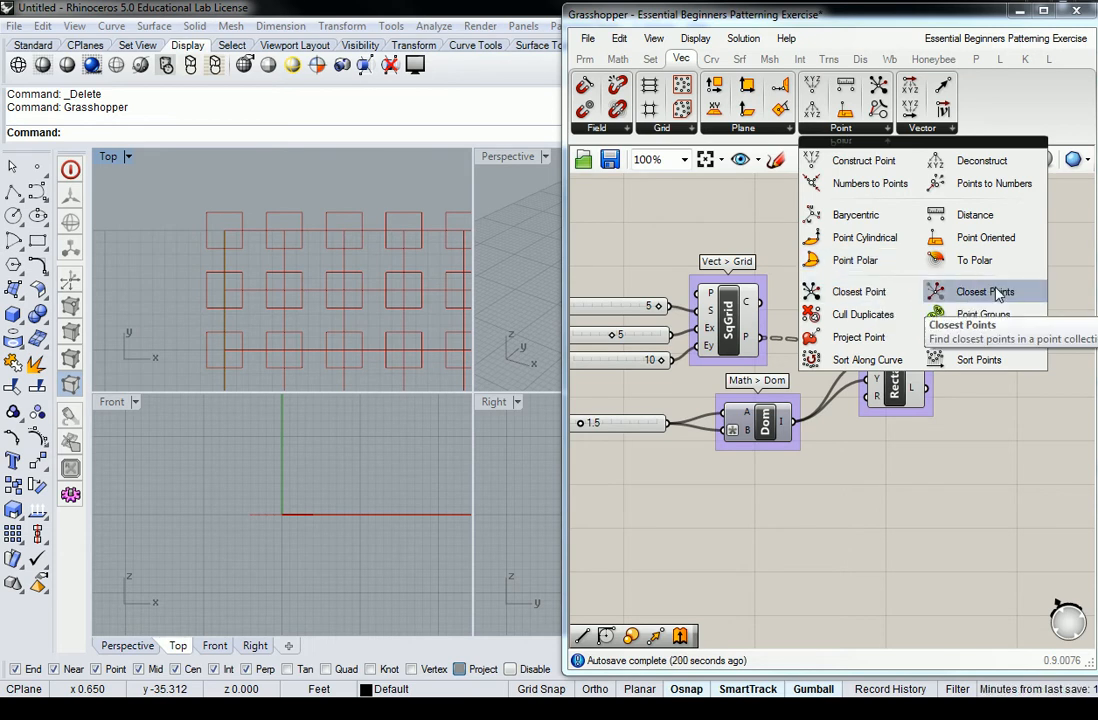
pyautogui.click(877, 298)
pyautogui.click(913, 590)
pyautogui.moveTo(964, 554); pyautogui.dragTo(876, 464, button='right')
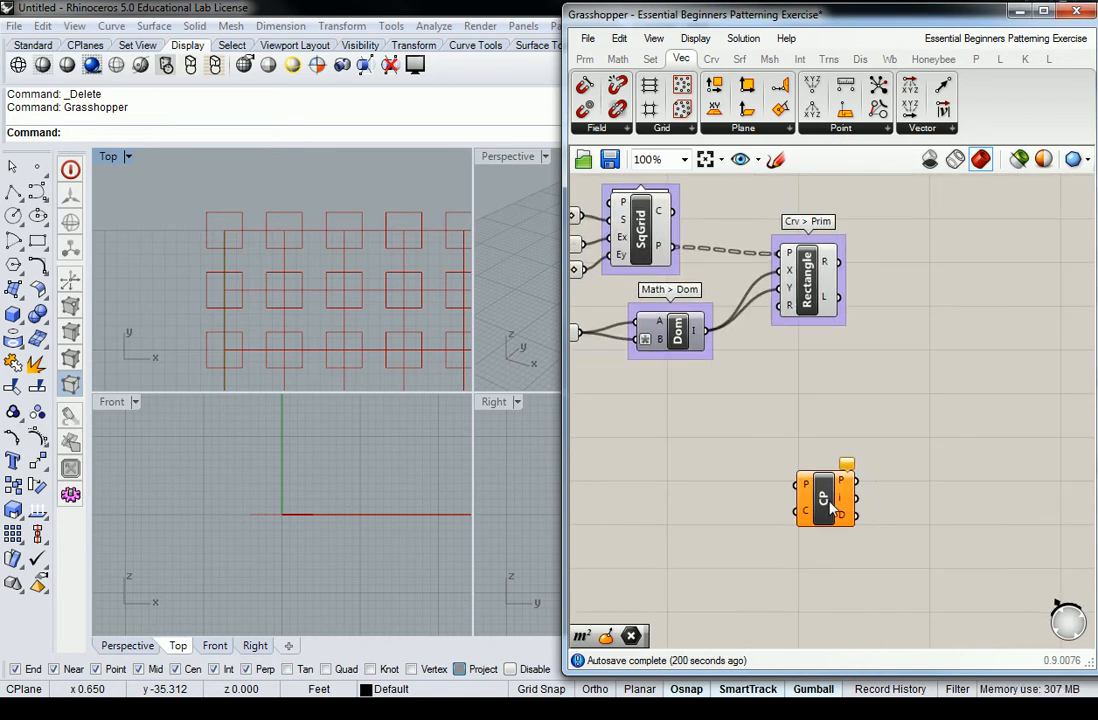
pyautogui.moveTo(812, 493); pyautogui.dragTo(800, 455)
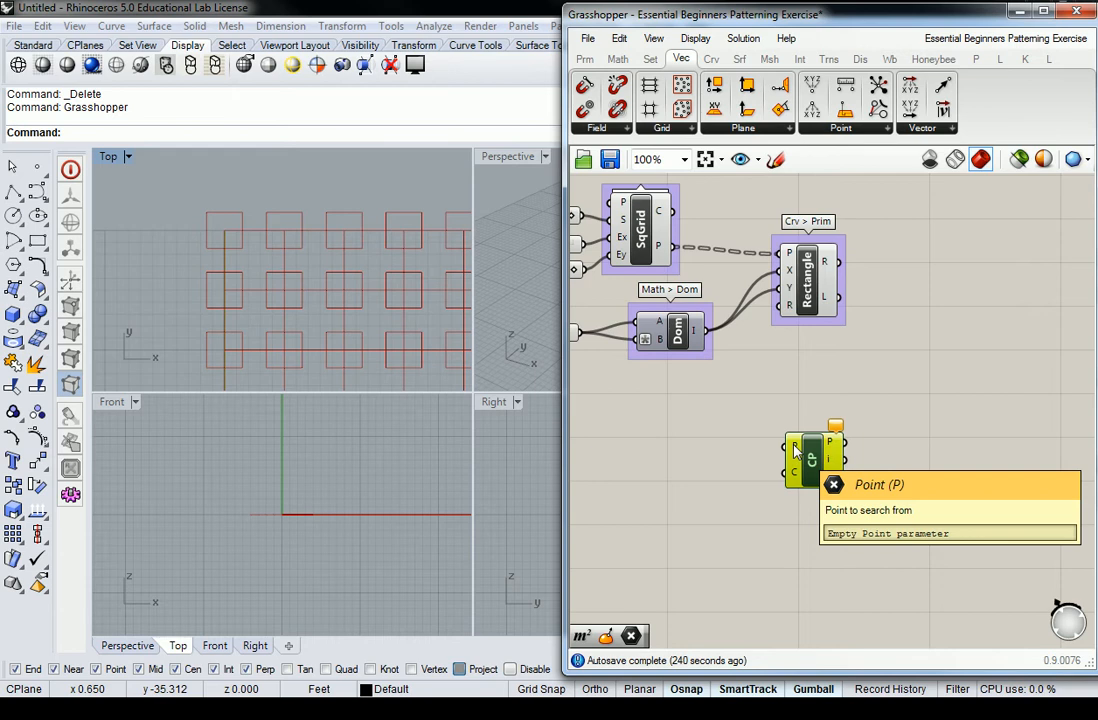
pyautogui.click(757, 409)
pyautogui.moveTo(789, 396); pyautogui.dragTo(827, 407, button='right')
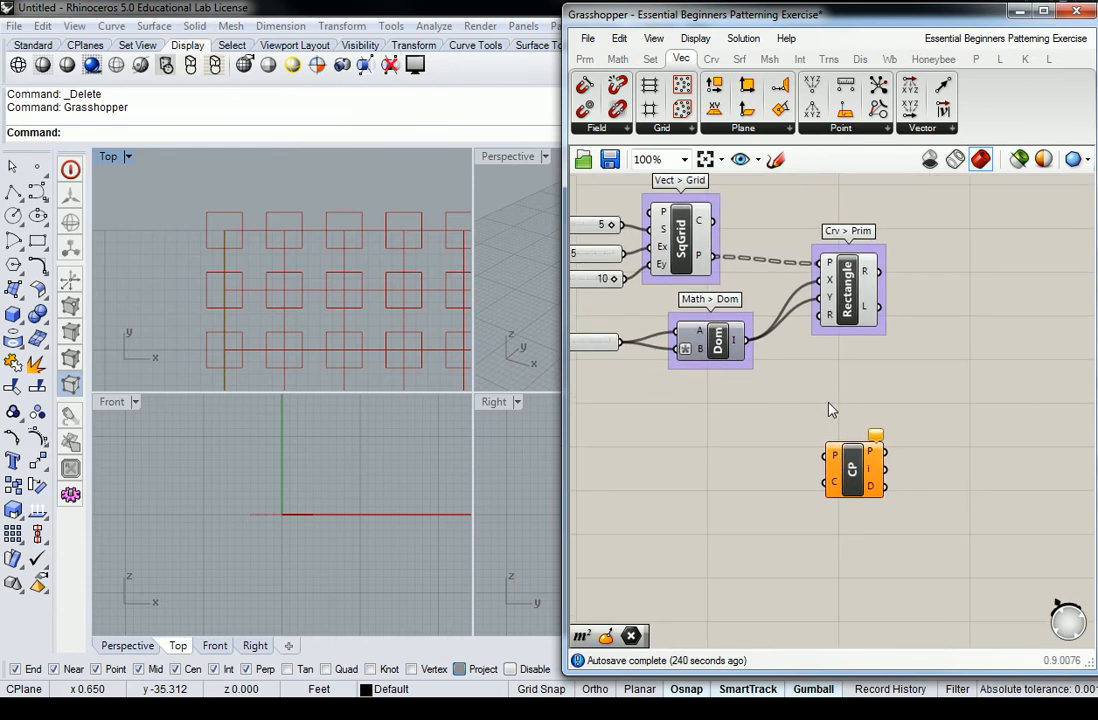
# Connect the square grid's points output to the Closest Point component's point input.
pyautogui.moveTo(700, 257)
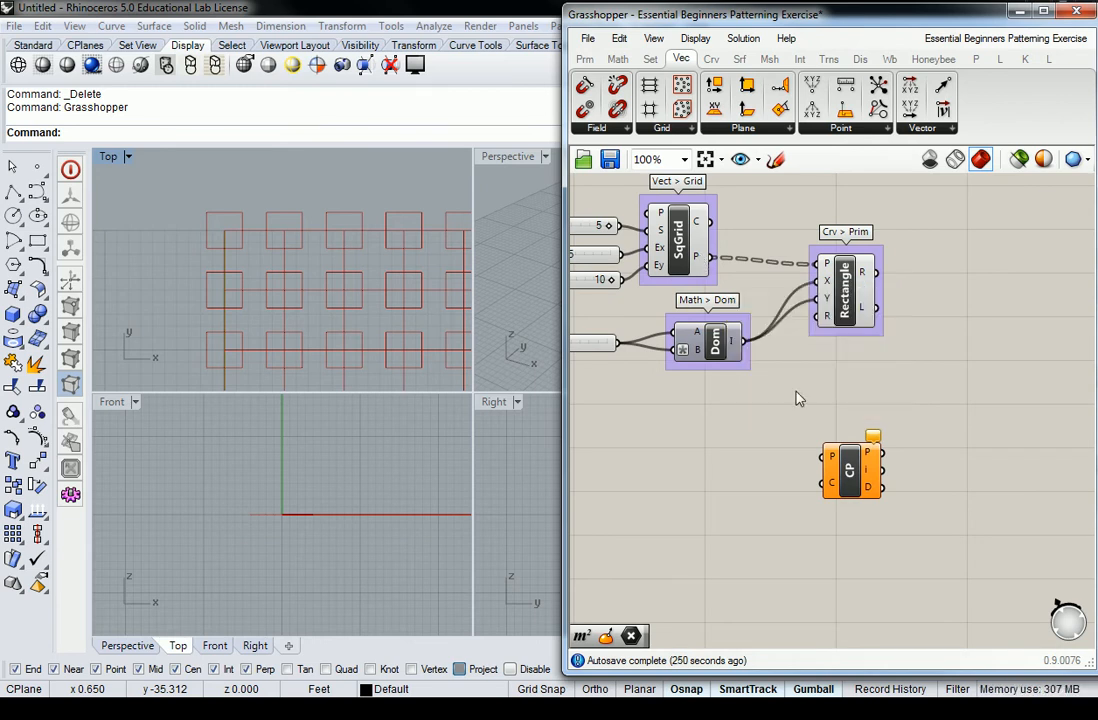
pyautogui.moveTo(835, 459)
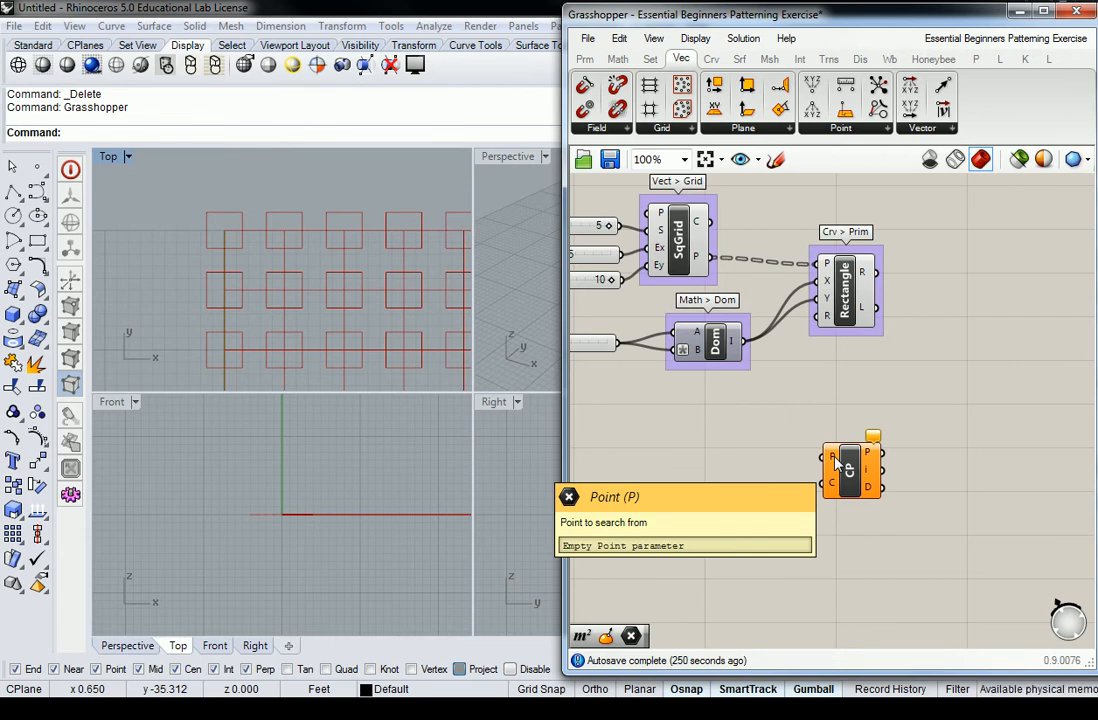
pyautogui.moveTo(832, 485)
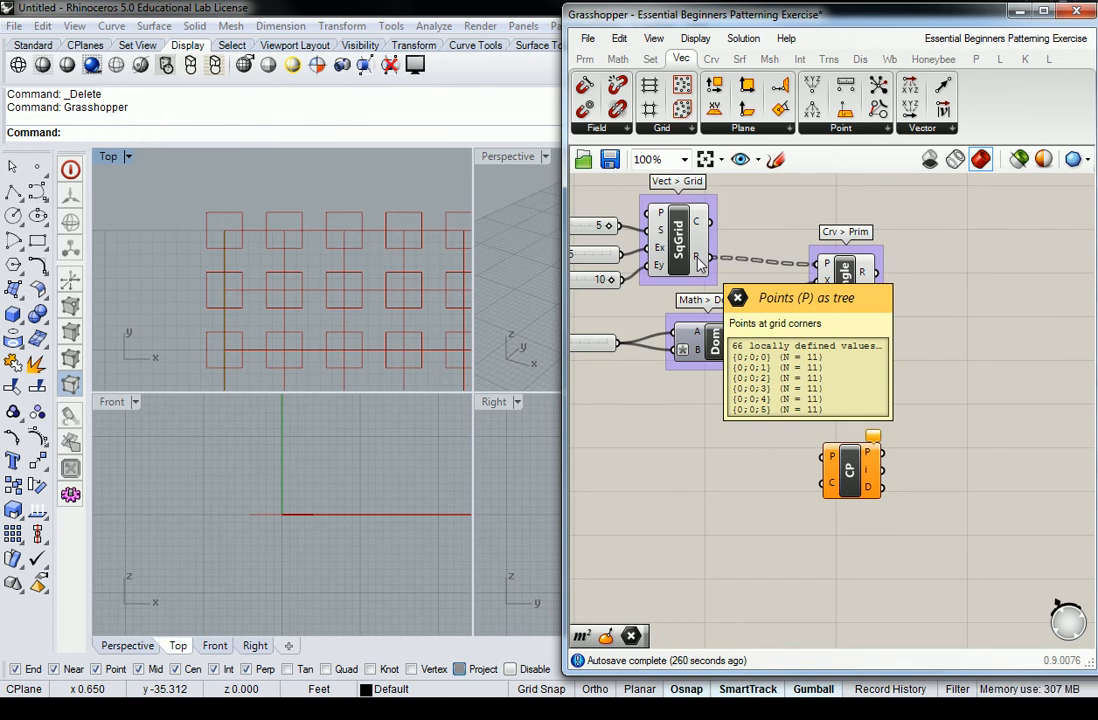
pyautogui.moveTo(700, 262); pyautogui.dragTo(852, 462)
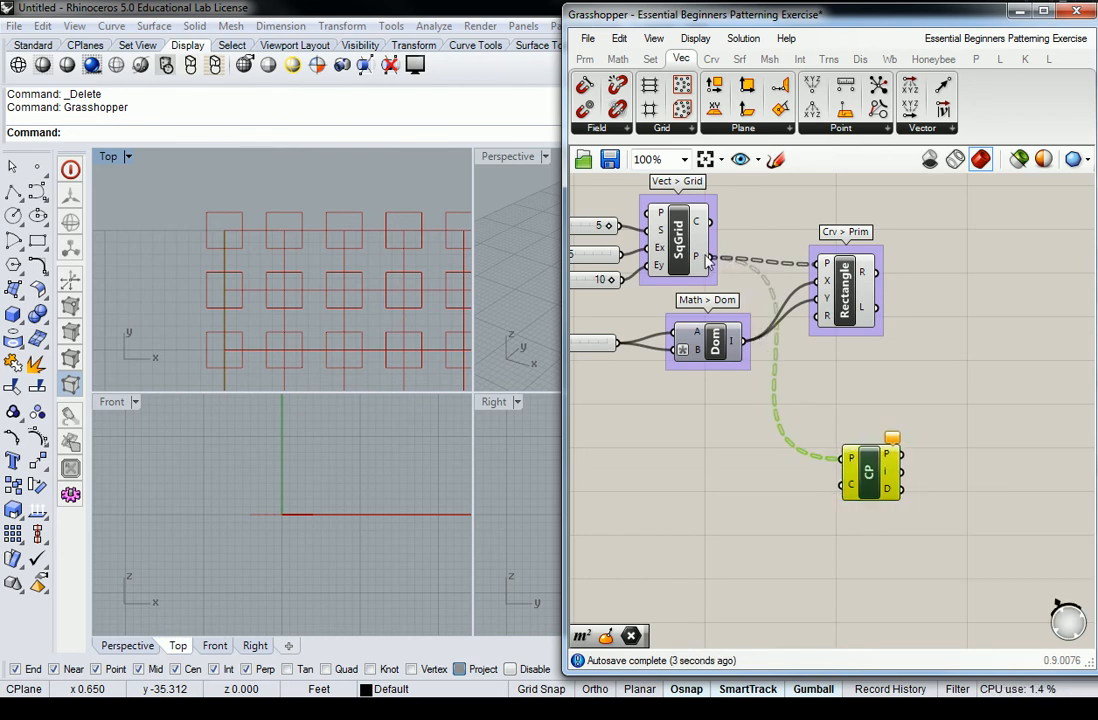
pyautogui.moveTo(701, 262)
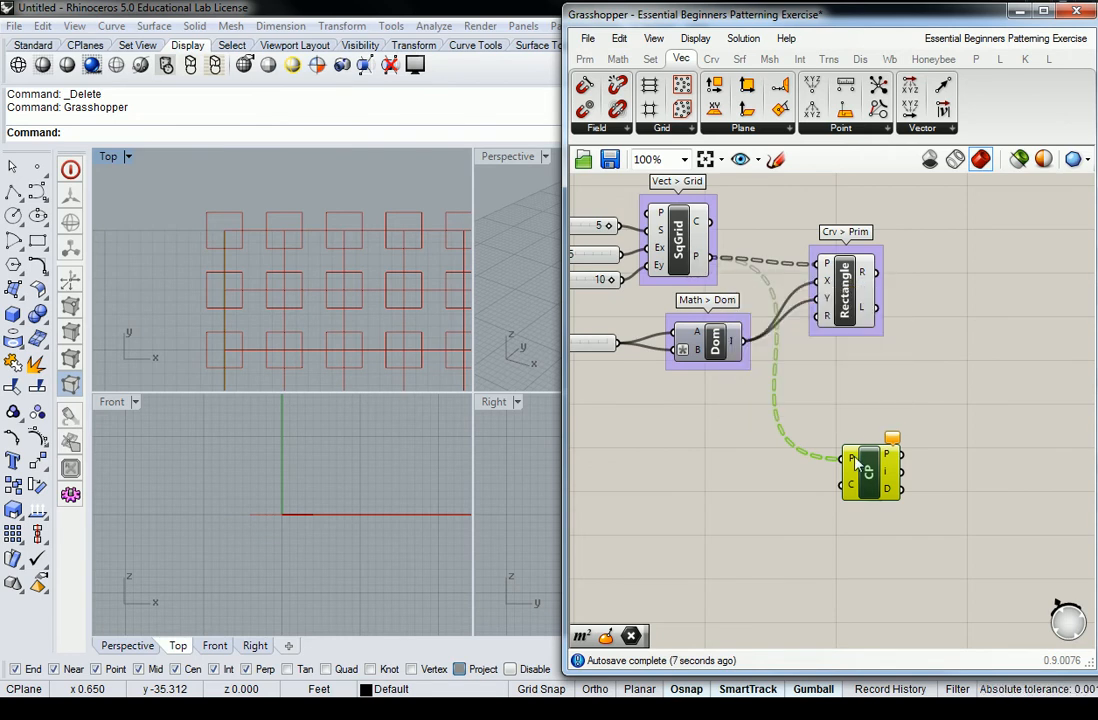
pyautogui.moveTo(855, 468)
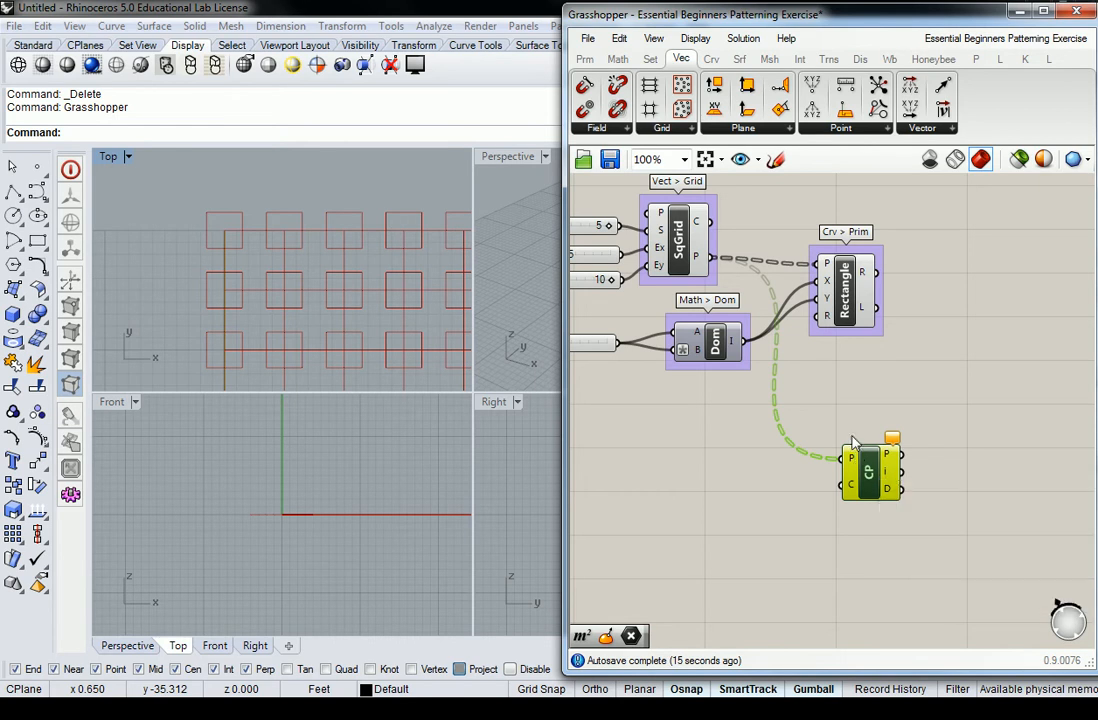
# Flatten the points output of the square grid component so its points form a single list.
pyautogui.rightClick(712, 256)
pyautogui.click(742, 360)
pyautogui.click(857, 348)
pyautogui.moveTo(857, 348); pyautogui.dragTo(777, 289, button='right')
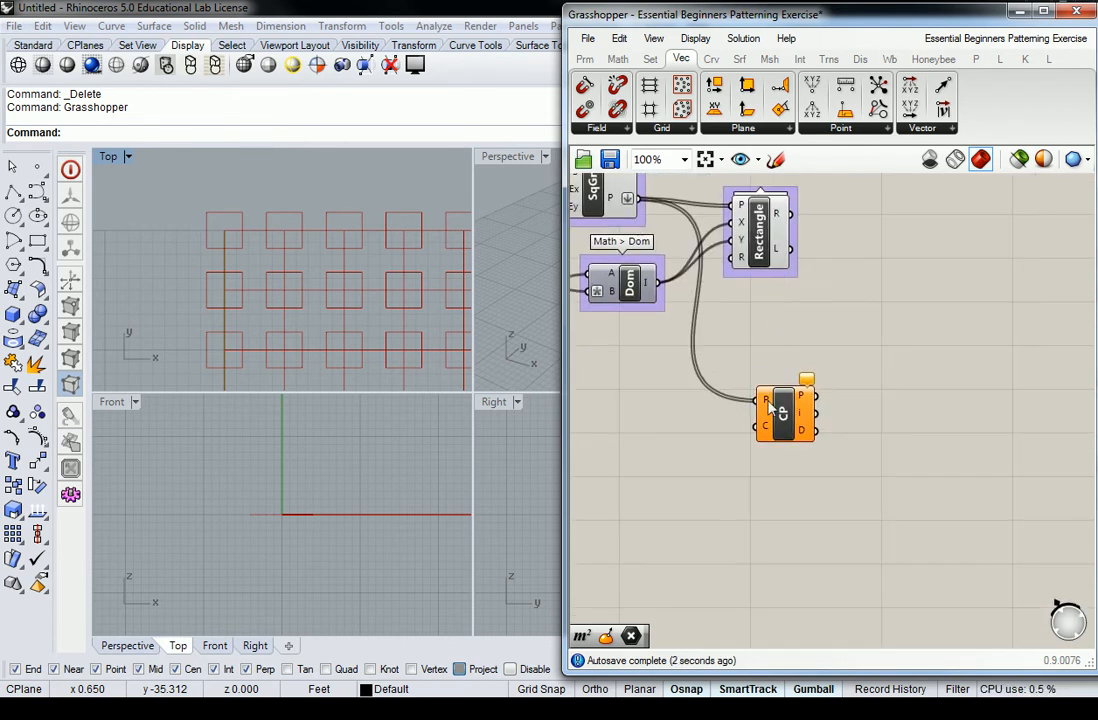
pyautogui.moveTo(770, 404)
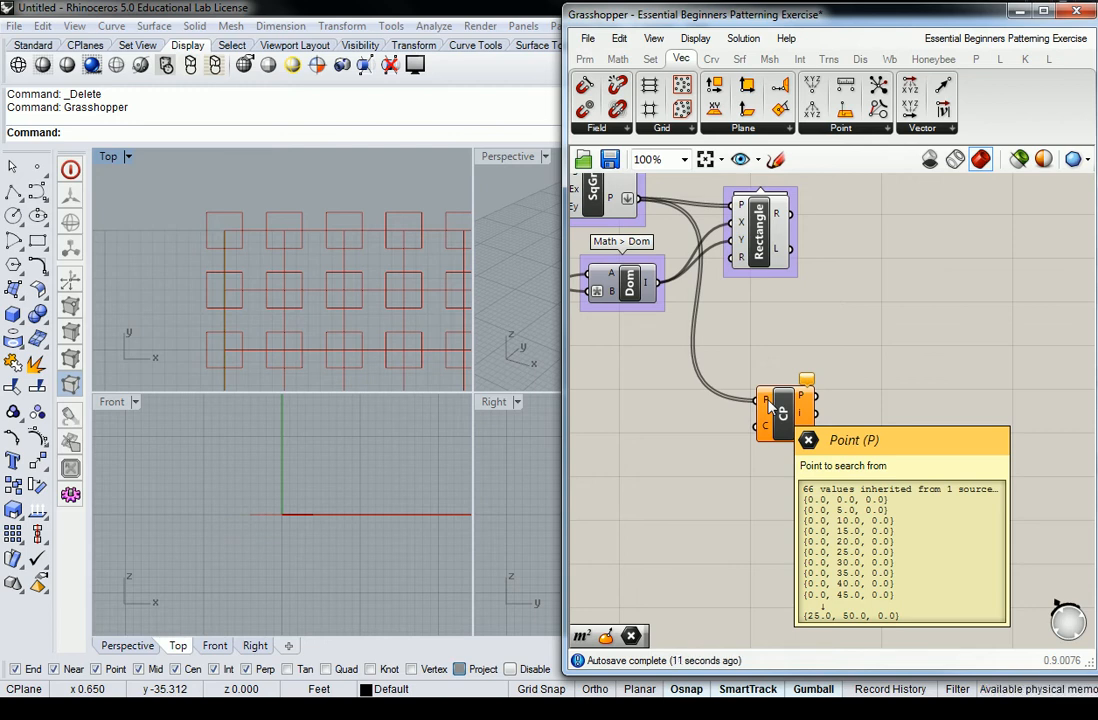
pyautogui.moveTo(723, 470); pyautogui.dragTo(779, 466, button='right')
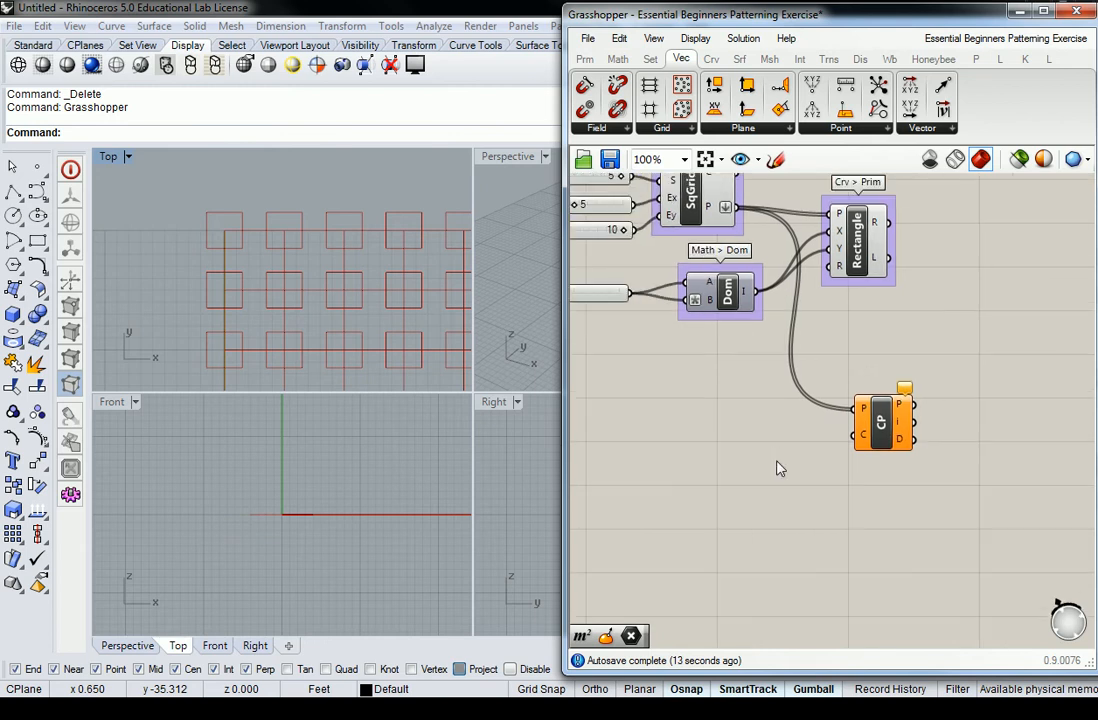
# Draw a single point object inside the rectangle grid in Rhino's Top viewport, at about x 14, y 27 feet.
pyautogui.scroll(-5, 358, 265)
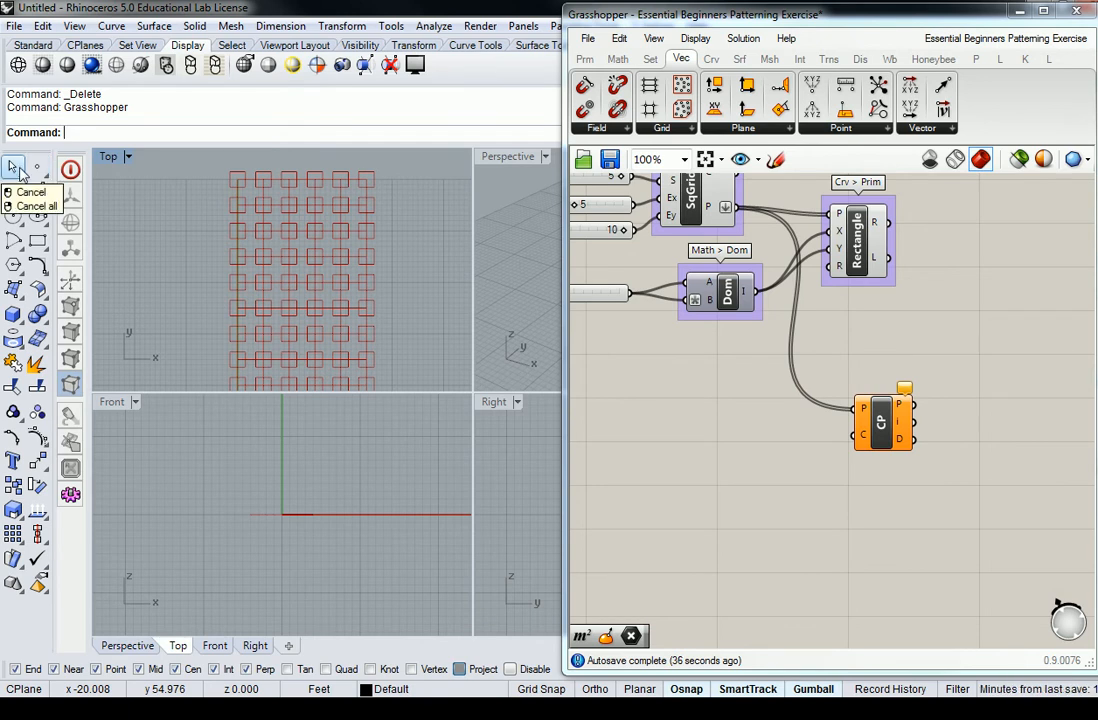
pyautogui.click(37, 167)
pyautogui.scroll(-2, 309, 296)
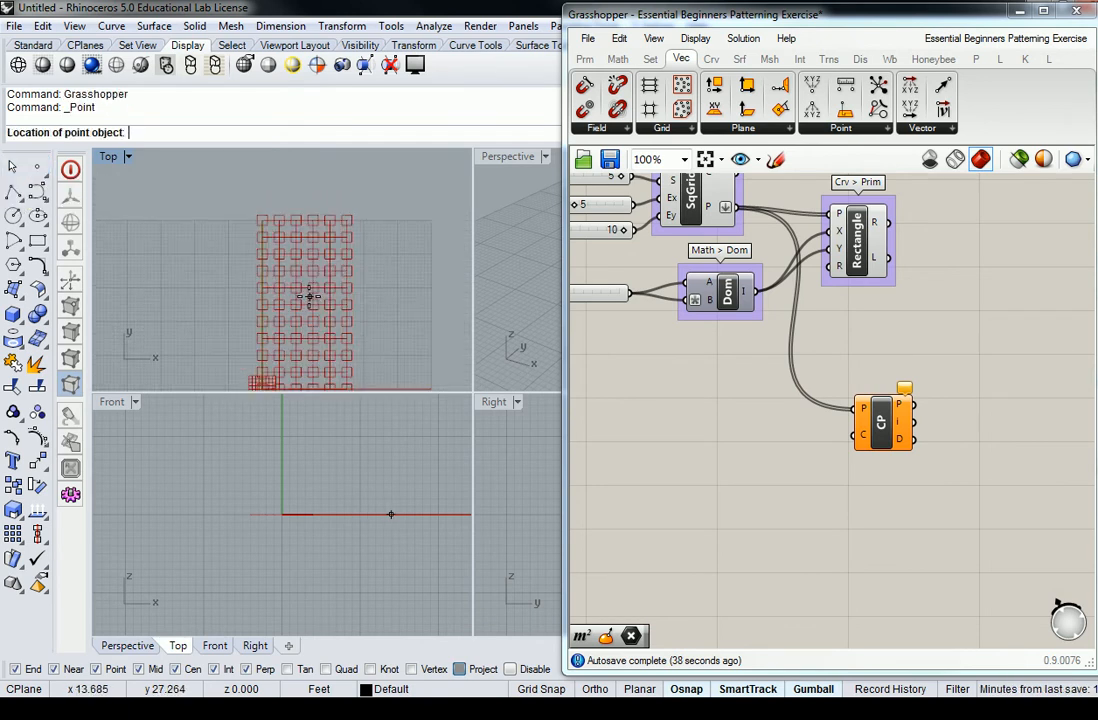
pyautogui.click(309, 296)
pyautogui.scroll(2, 271, 257)
pyautogui.moveTo(290, 257); pyautogui.dragTo(284, 267, button='right')
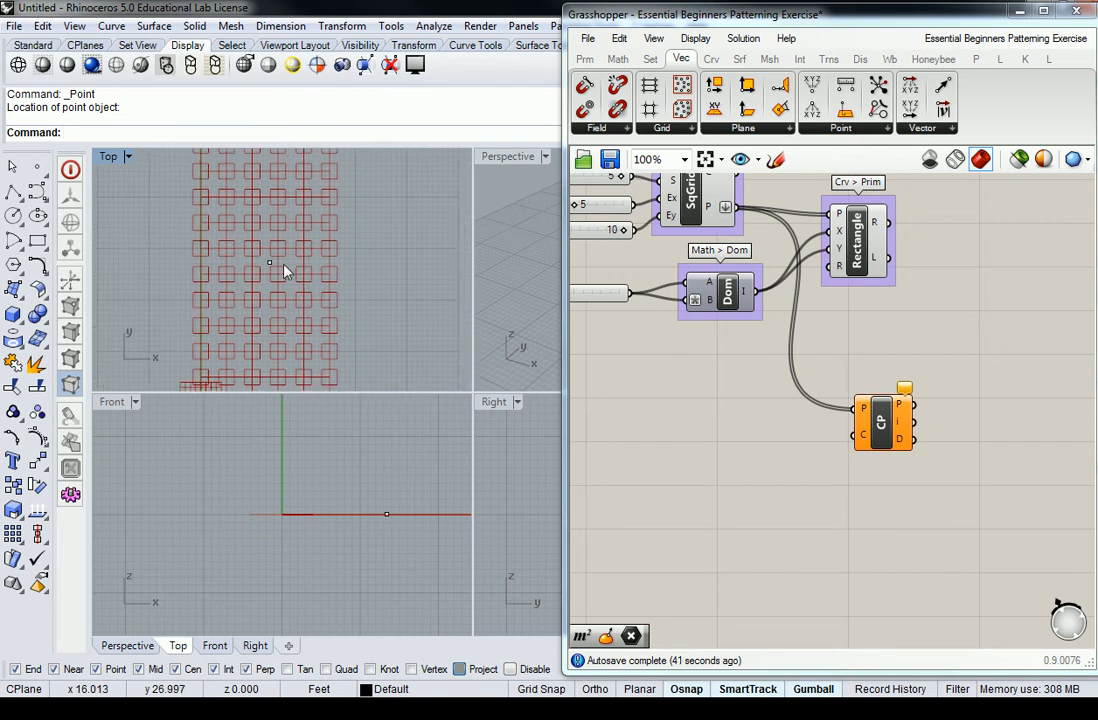
# Add a Point parameter beside the Closest Point component and set it to reference the point drawn in Rhino.
pyautogui.click(585, 59)
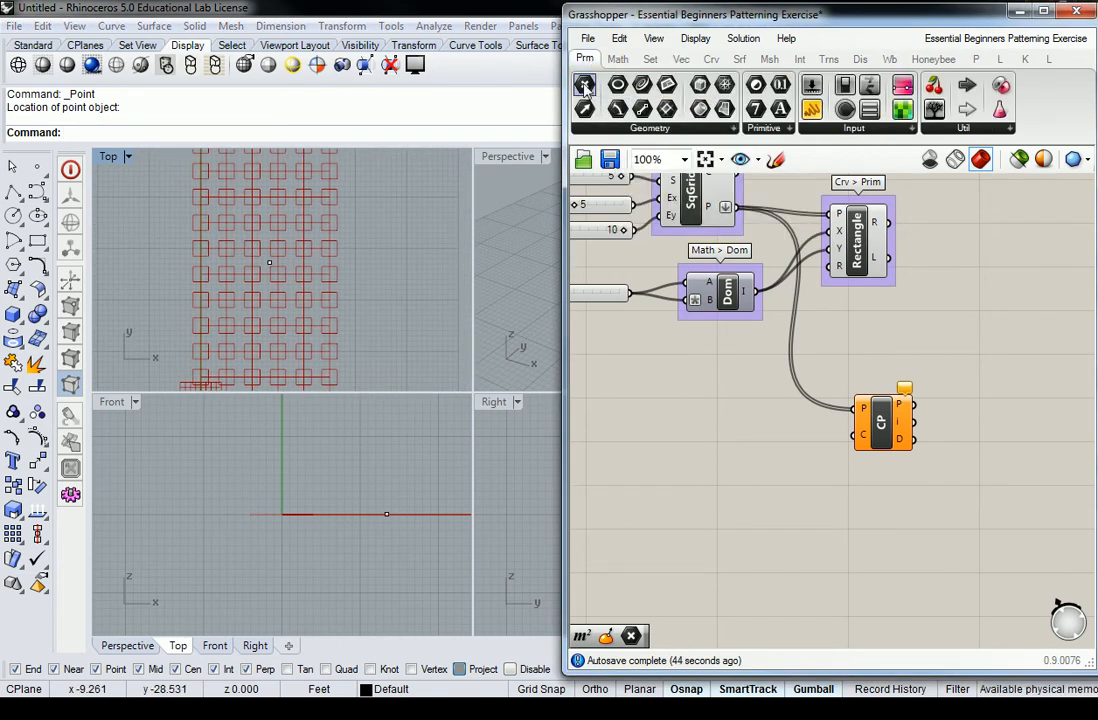
pyautogui.moveTo(585, 84); pyautogui.dragTo(728, 438)
pyautogui.rightClick(728, 438)
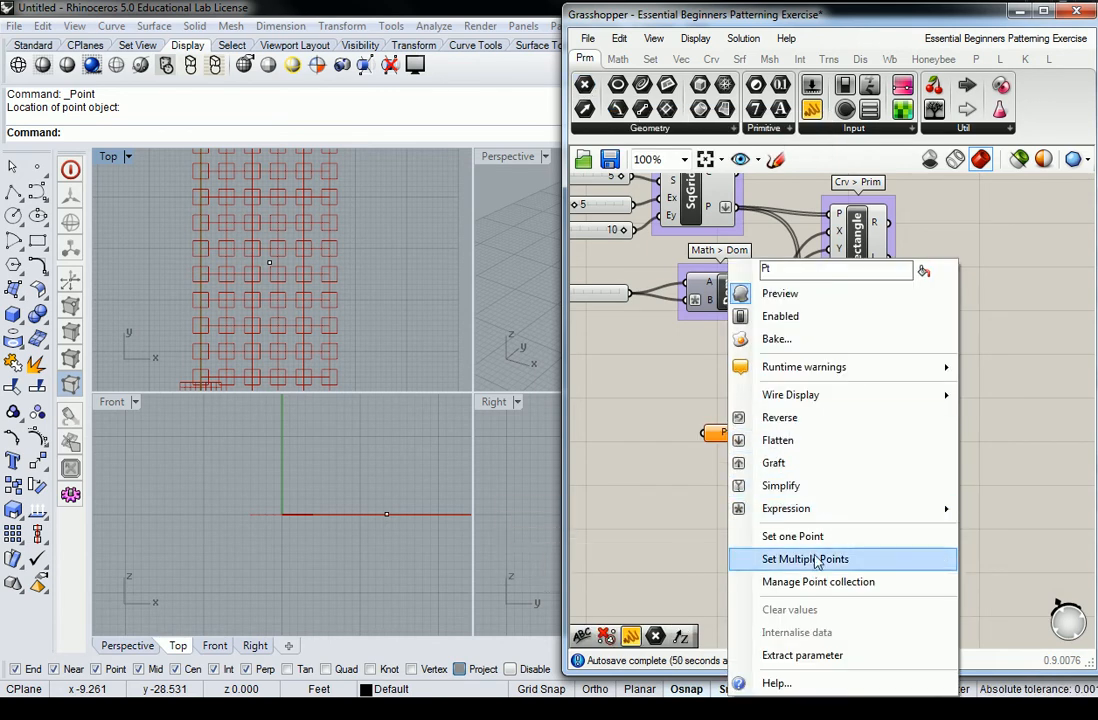
pyautogui.click(805, 537)
pyautogui.click(268, 265)
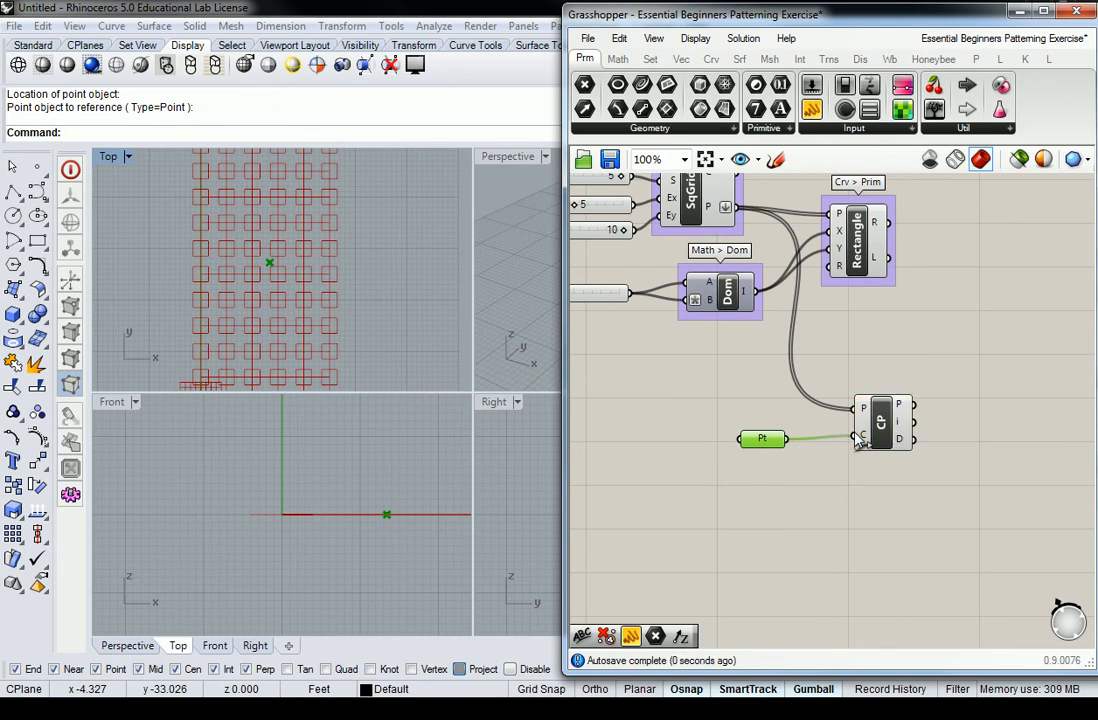
# Connect the Point parameter to the Closest Point component's cloud input and align it with that input.
pyautogui.moveTo(787, 439); pyautogui.dragTo(864, 436)
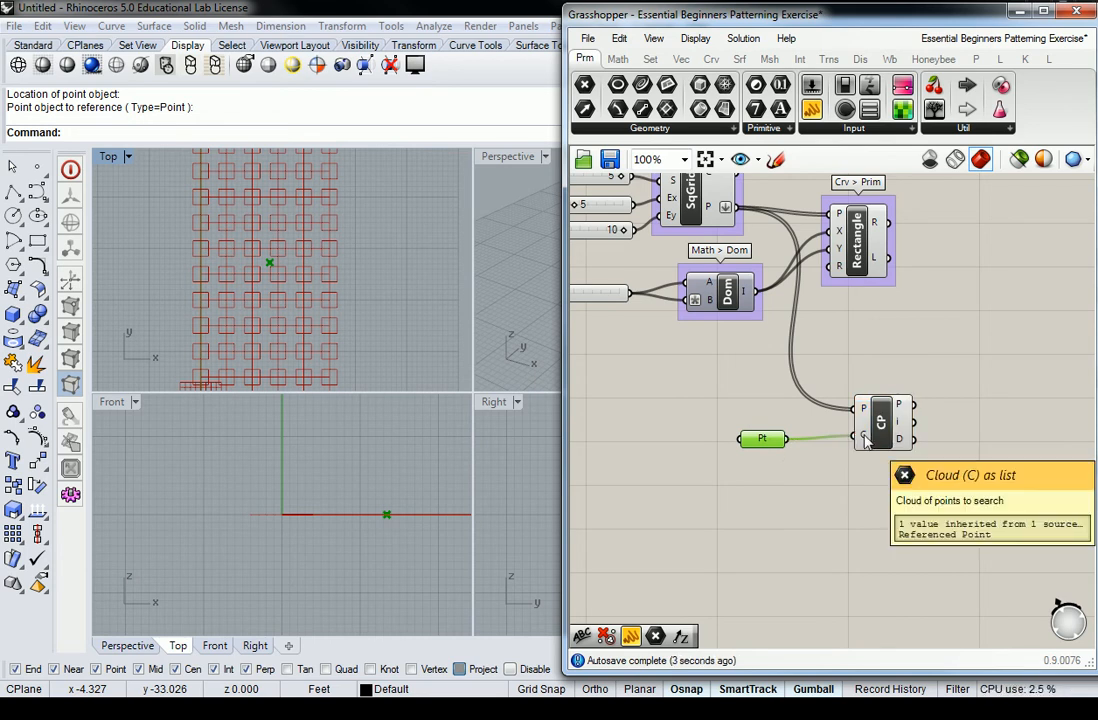
pyautogui.moveTo(897, 357); pyautogui.dragTo(800, 385, button='right')
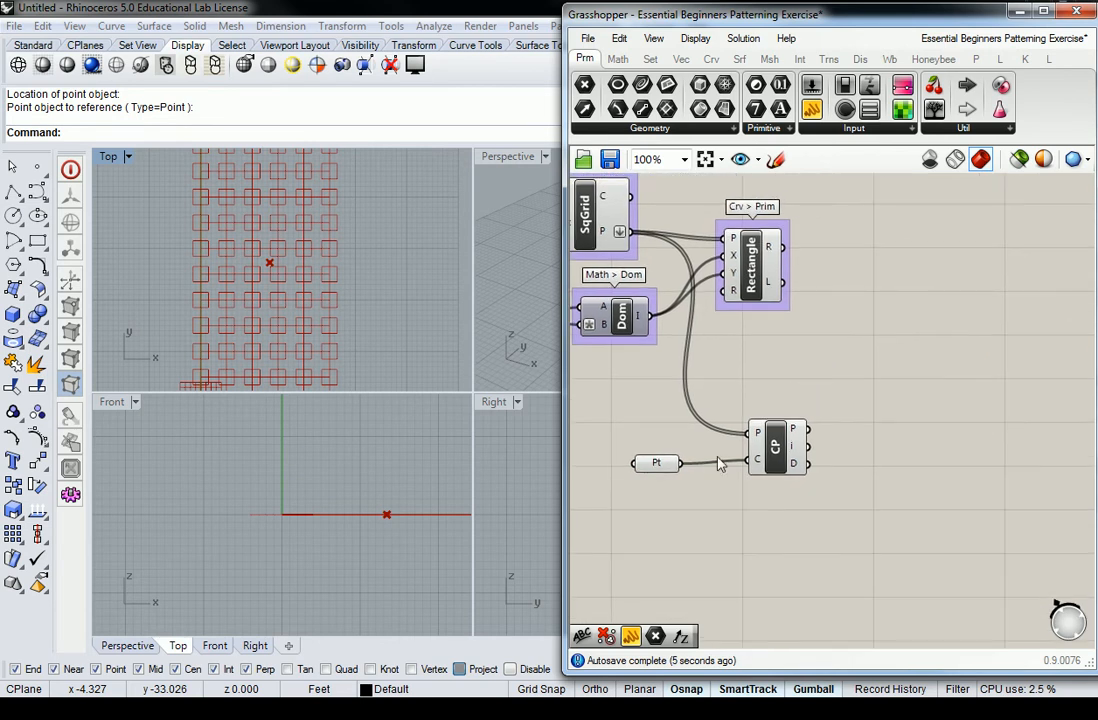
pyautogui.moveTo(670, 472)
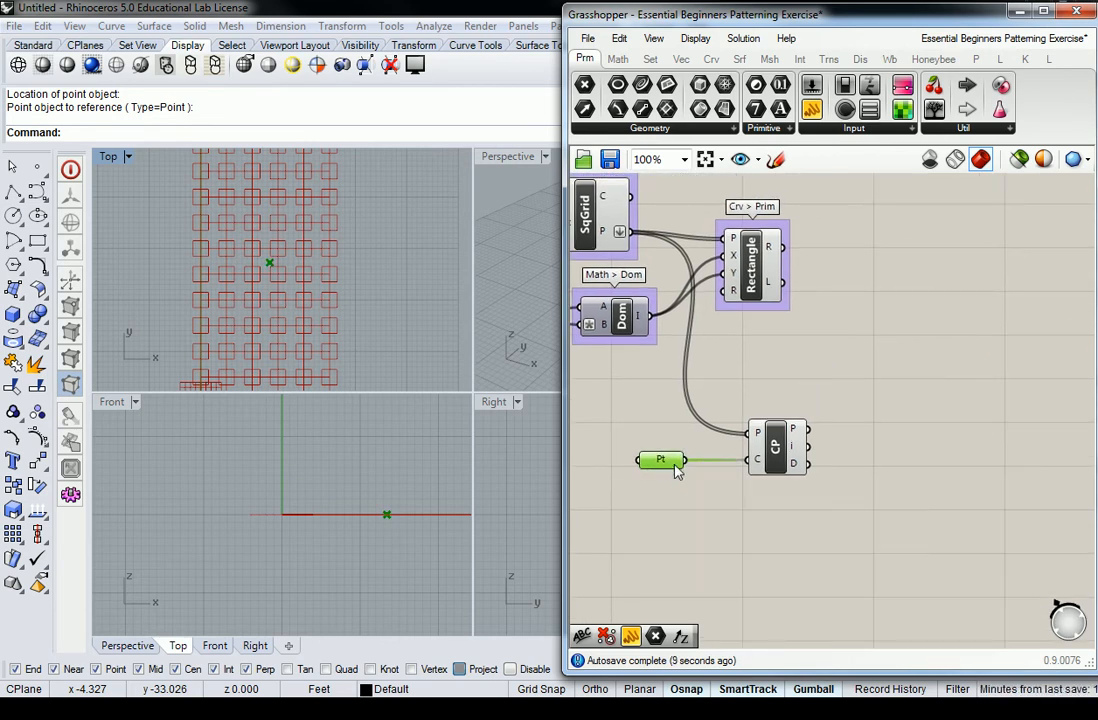
# Add a panel below the Closest Point component, feed it the distance output, and stretch it taller to list the values.
pyautogui.moveTo(848, 450); pyautogui.dragTo(766, 439, button='right')
pyautogui.moveTo(807, 110); pyautogui.dragTo(809, 559)
pyautogui.moveTo(734, 493); pyautogui.dragTo(755, 385, button='right')
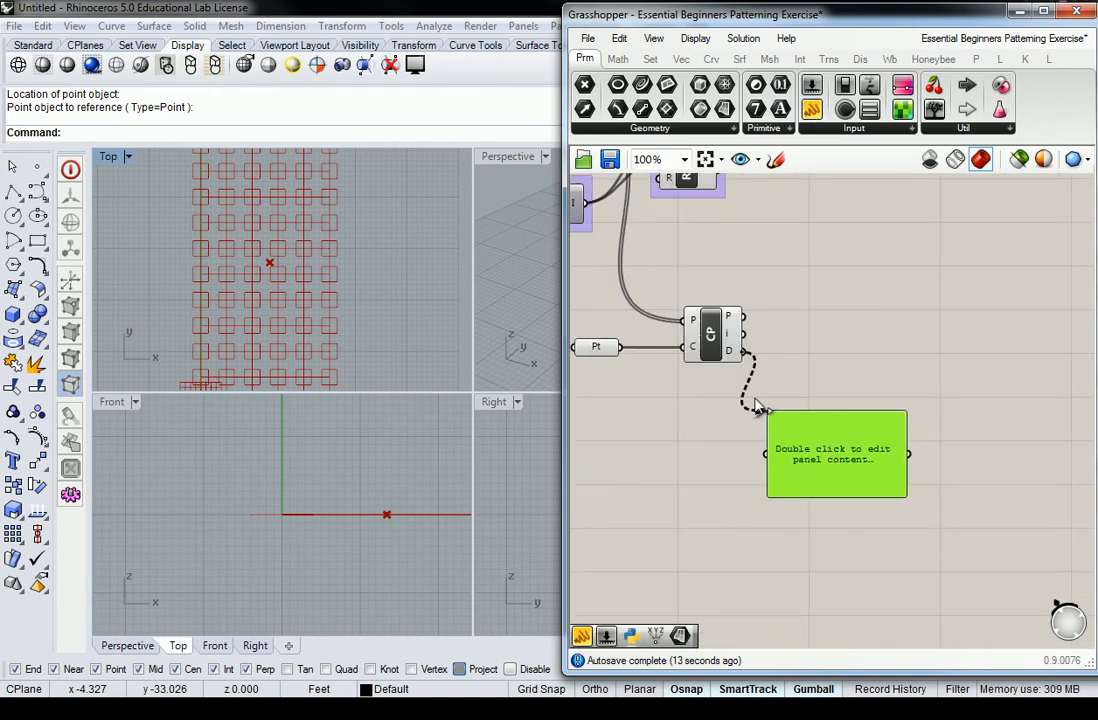
pyautogui.moveTo(744, 352); pyautogui.dragTo(768, 455)
pyautogui.moveTo(840, 479); pyautogui.dragTo(865, 477)
pyautogui.moveTo(867, 509); pyautogui.dragTo(870, 370, button='right')
pyautogui.moveTo(888, 356); pyautogui.dragTo(890, 633)
pyautogui.click(760, 375)
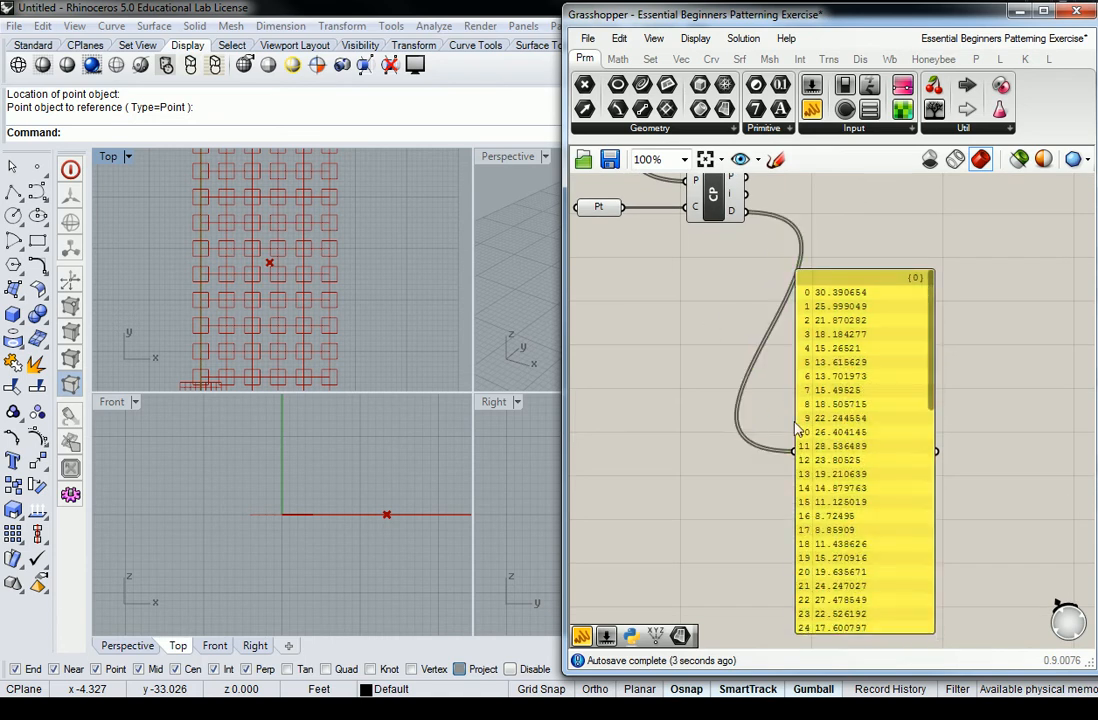
# Examine the distance values listed in the panel and the data of the Closest Point component's outputs.
pyautogui.scroll(1, 760, 375)
pyautogui.moveTo(716, 235); pyautogui.dragTo(745, 258, button='right')
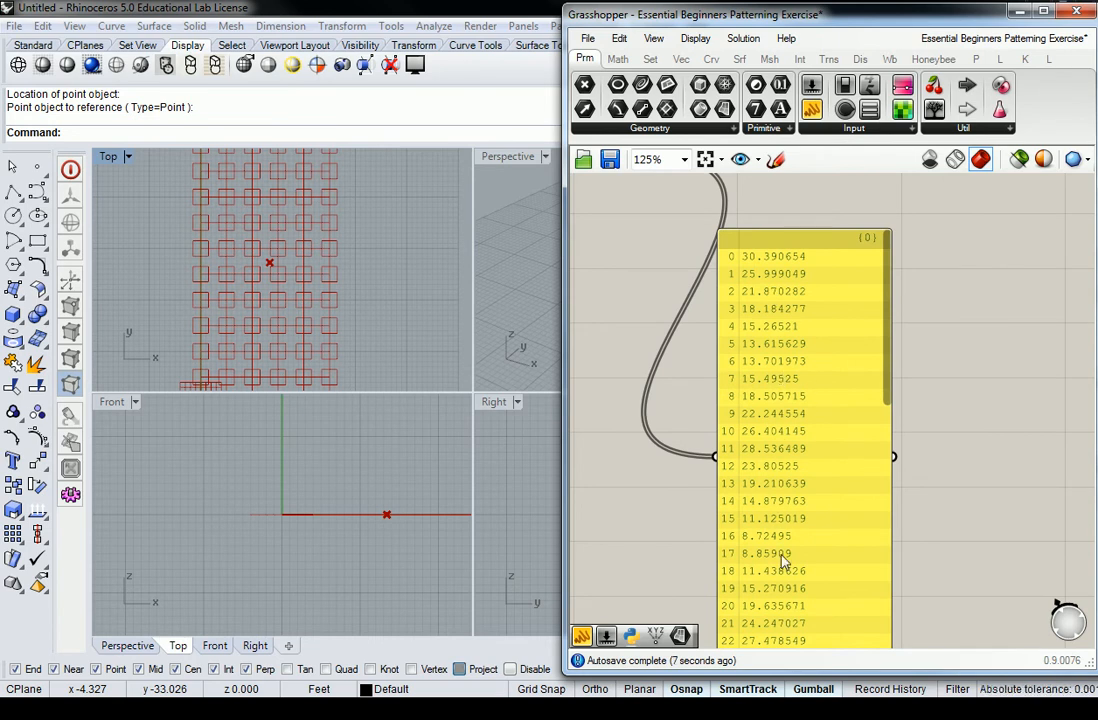
pyautogui.scroll(-1, 800, 421)
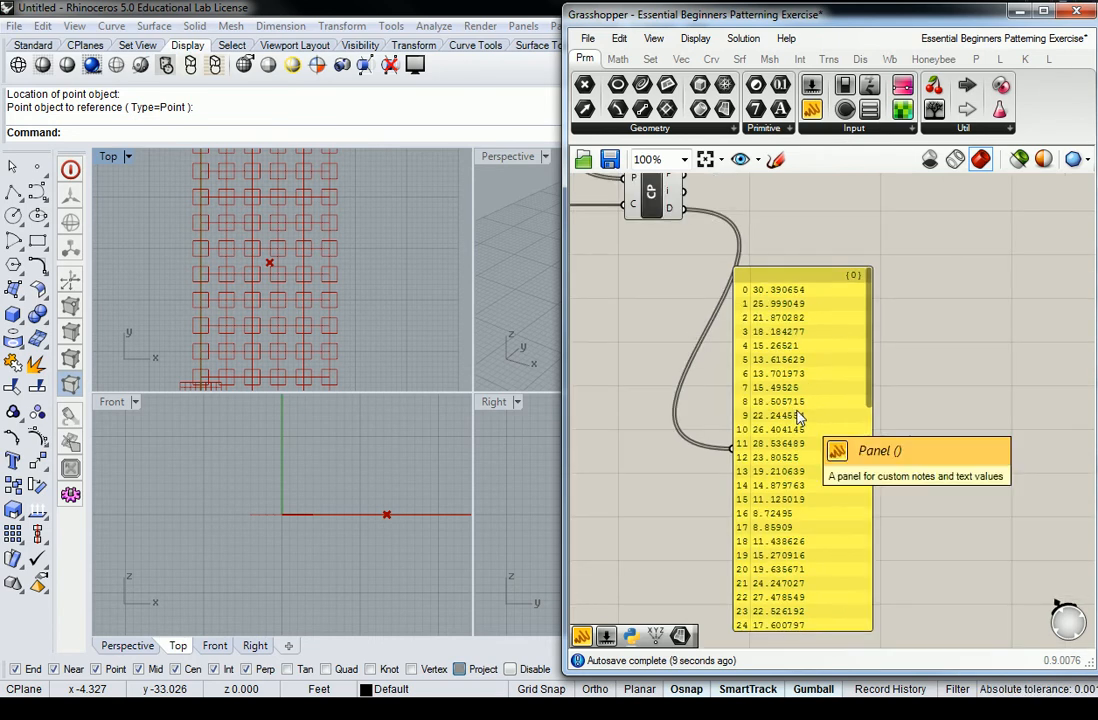
pyautogui.scroll(-1, 870, 323)
pyautogui.moveTo(870, 323); pyautogui.dragTo(873, 558)
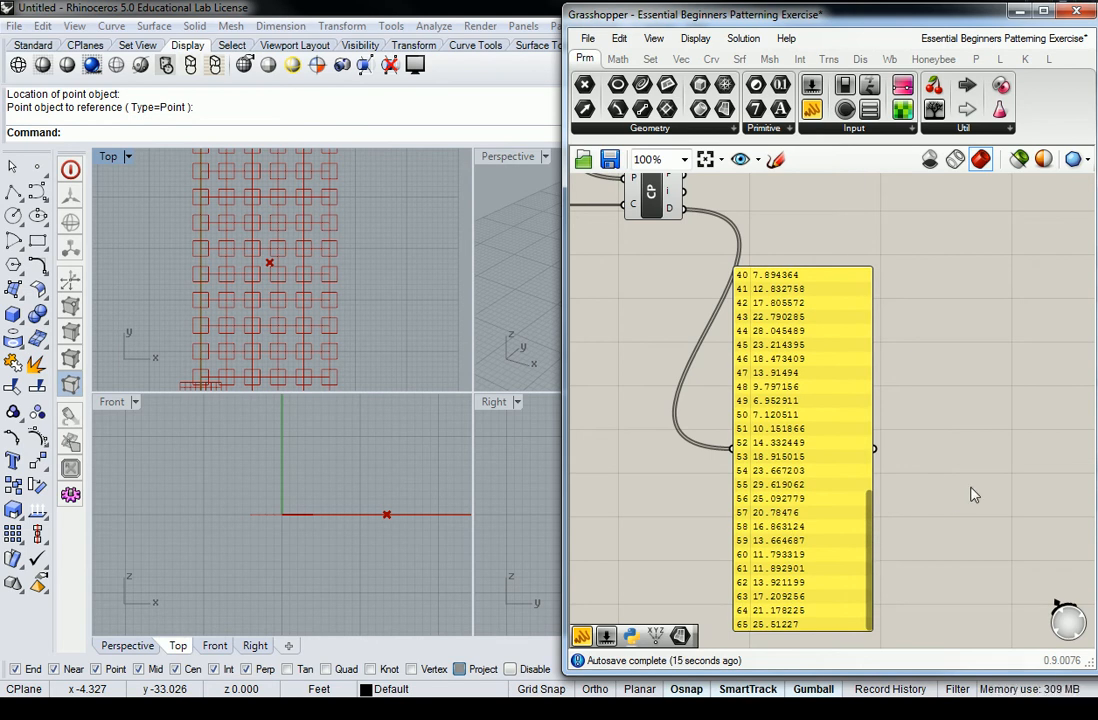
pyautogui.moveTo(983, 355); pyautogui.dragTo(706, 330, button='right')
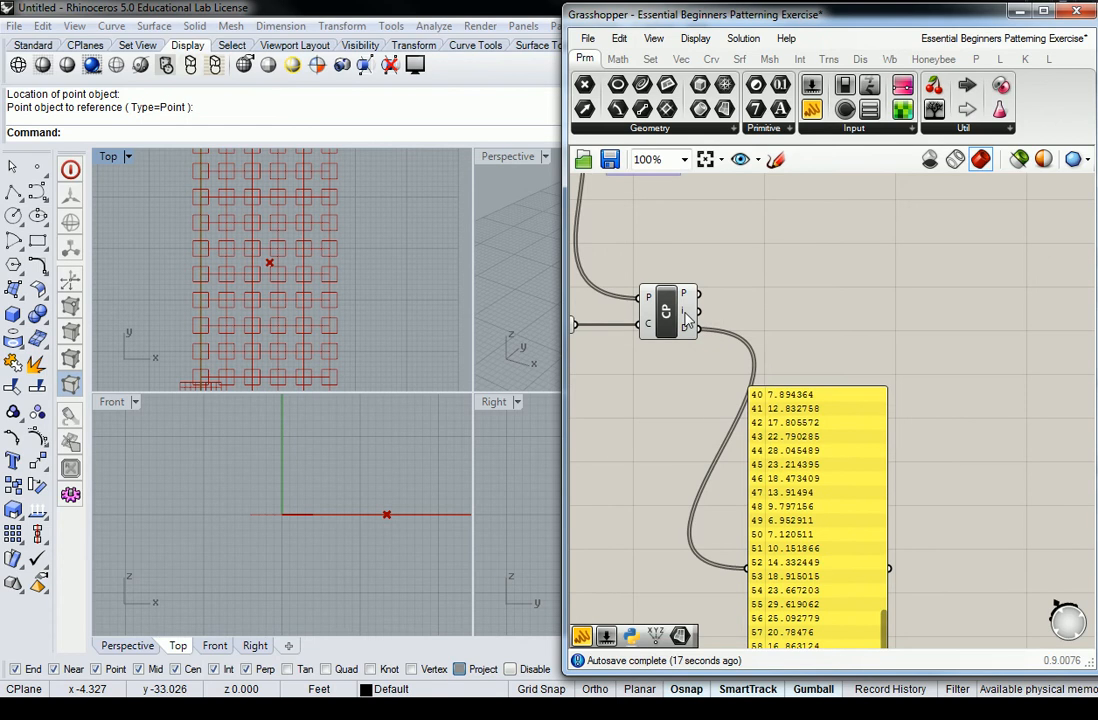
pyautogui.moveTo(686, 318)
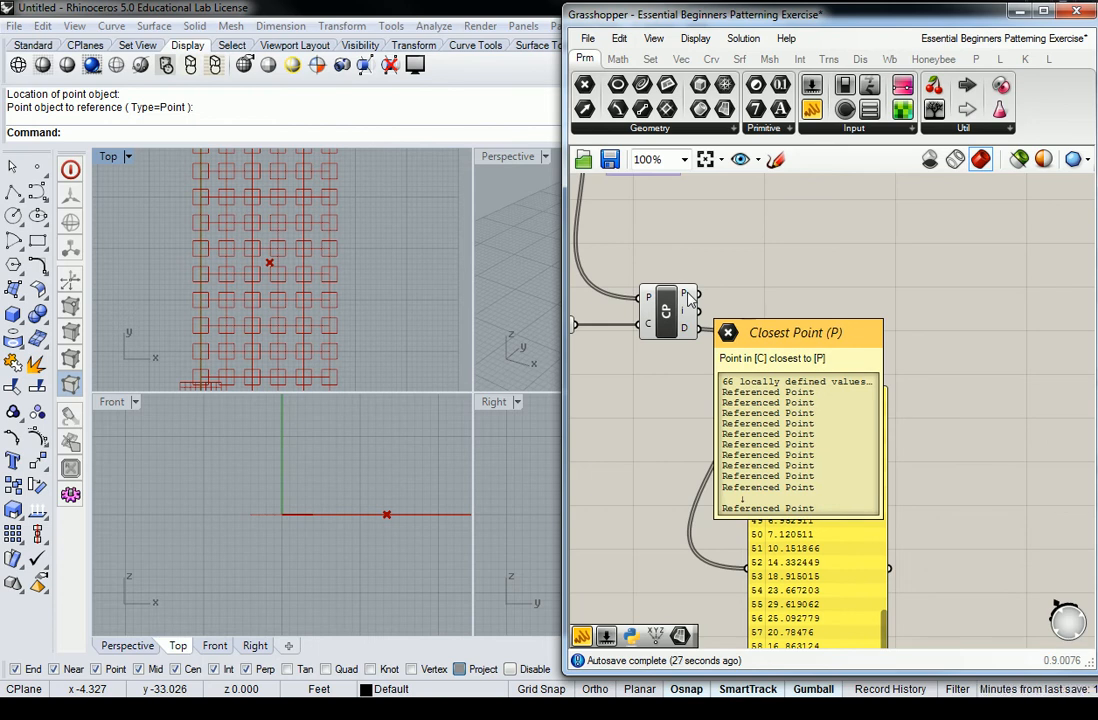
pyautogui.moveTo(708, 297); pyautogui.dragTo(618, 242, button='right')
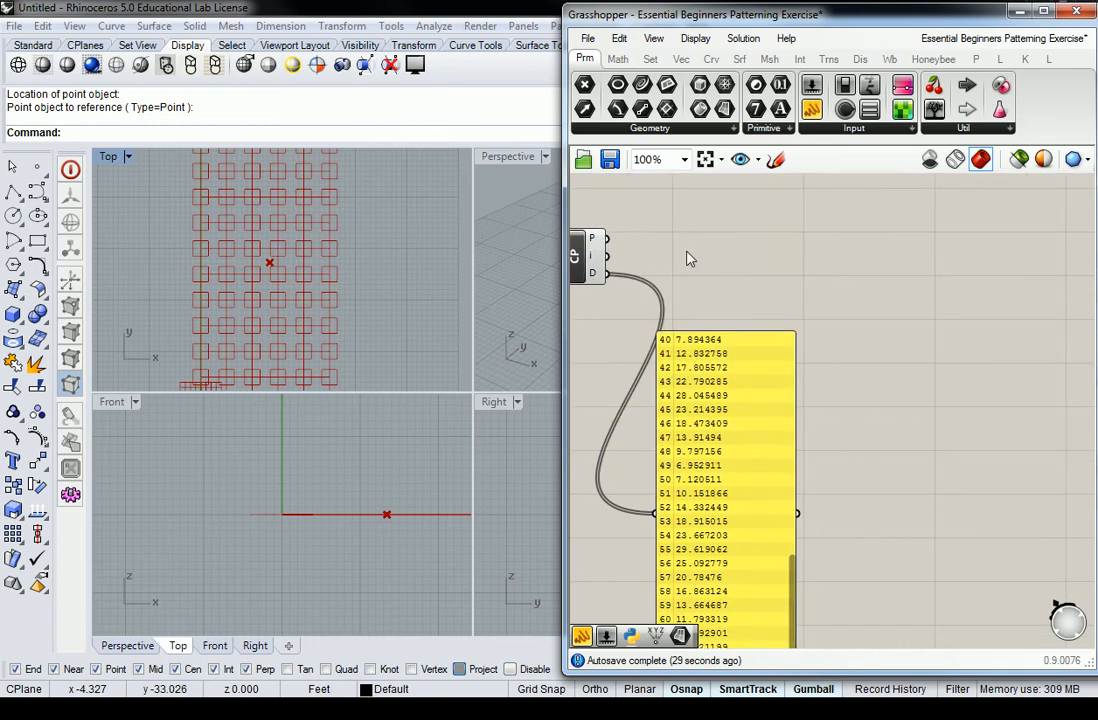
pyautogui.moveTo(597, 285)
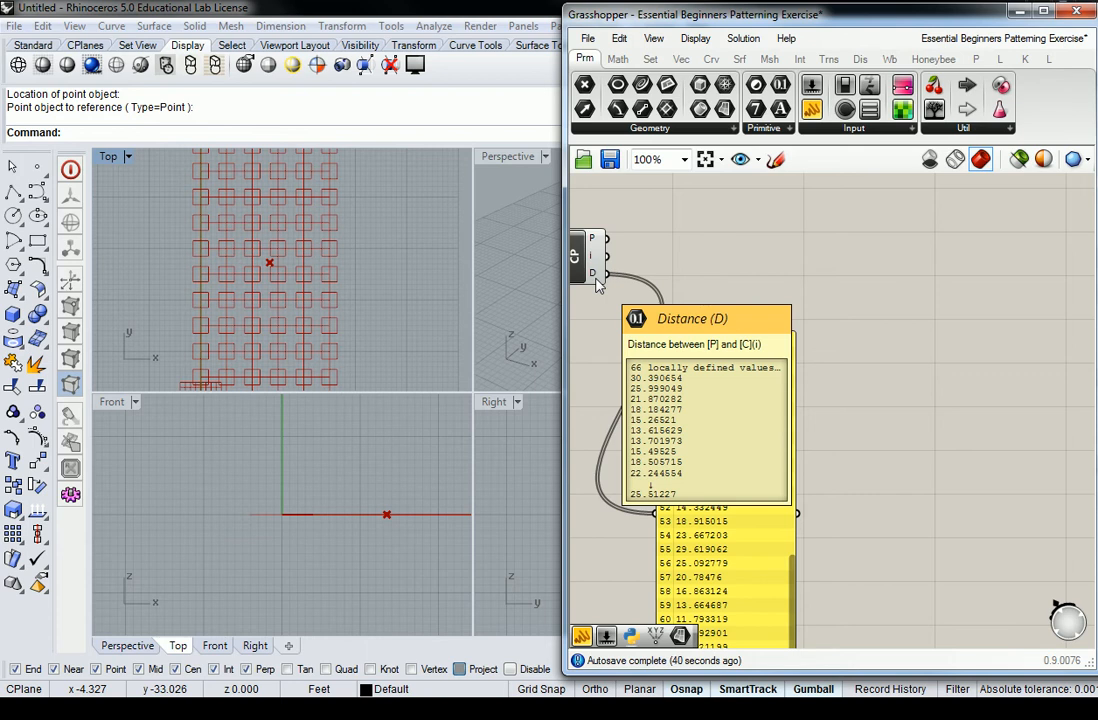
# Add a Scale transform component to the empty canvas area beyond the Rectangle and Closest Point components.
pyautogui.moveTo(686, 254); pyautogui.dragTo(860, 321, button='right')
pyautogui.scroll(-2, 860, 321)
pyautogui.moveTo(941, 297); pyautogui.dragTo(851, 368, button='right')
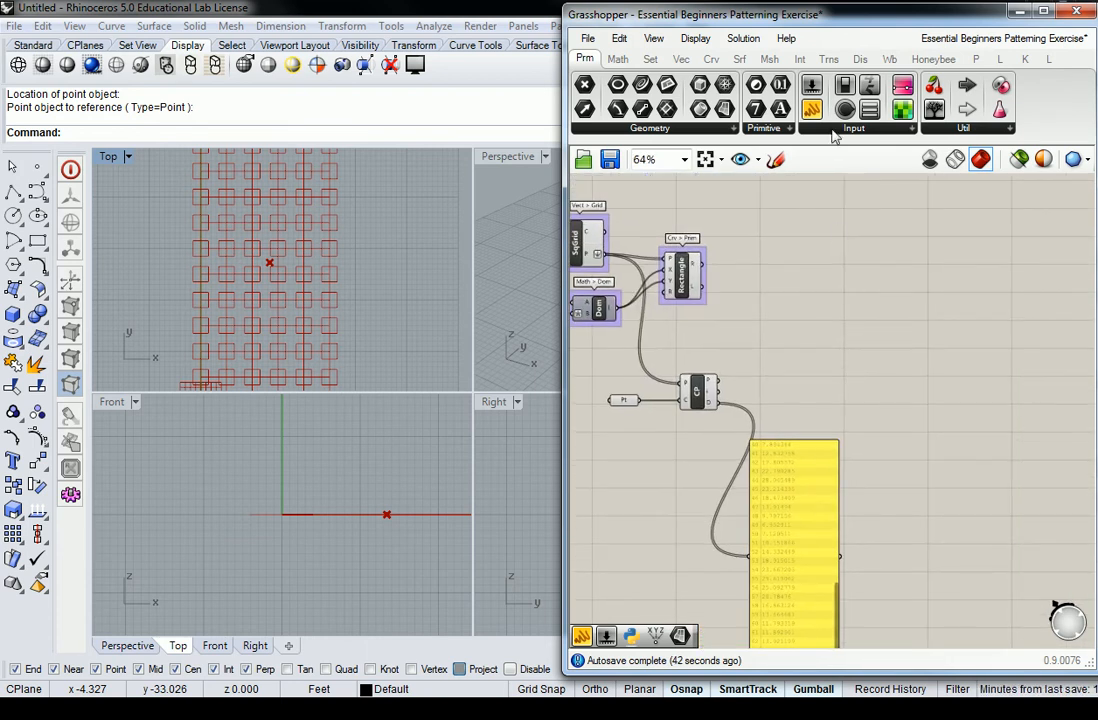
pyautogui.click(829, 60)
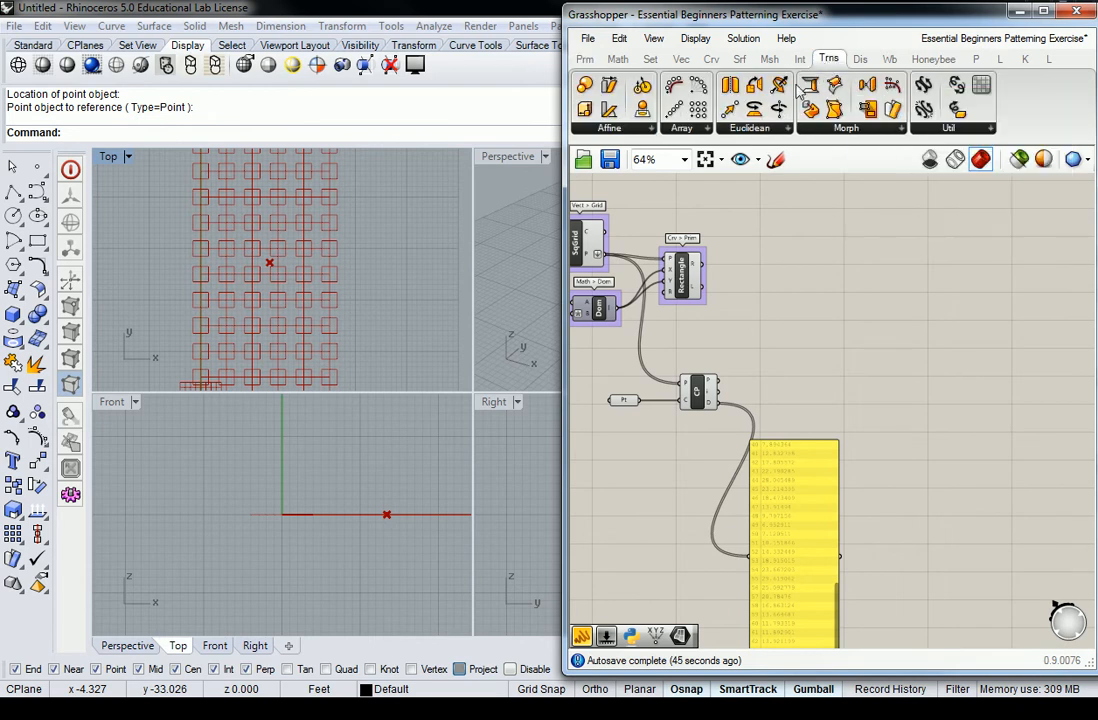
pyautogui.click(632, 130)
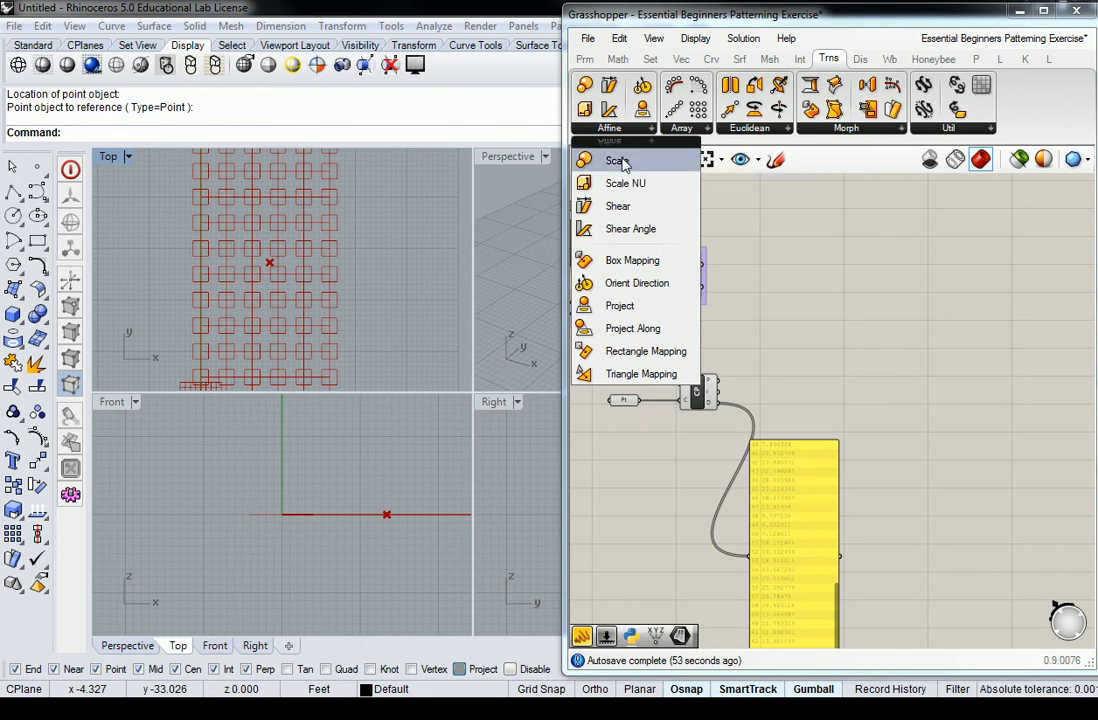
pyautogui.click(620, 162)
pyautogui.click(931, 340)
pyautogui.click(680, 60)
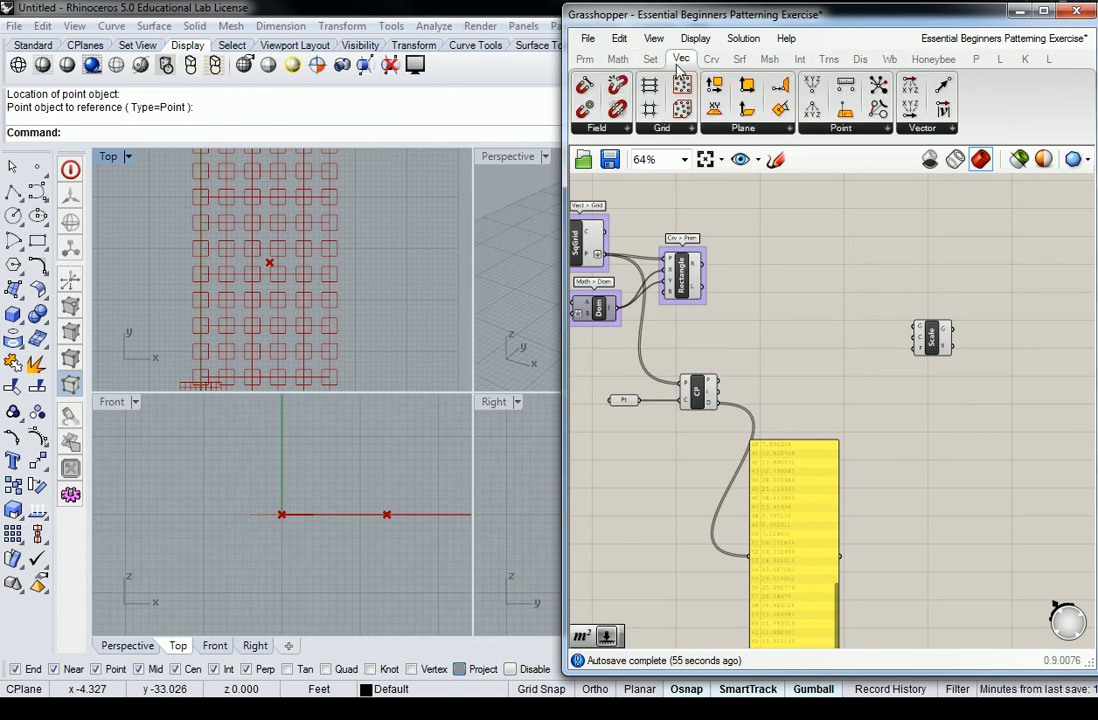
# Turn off the Closest Point component's preview and label its group "Vect > Pt".
pyautogui.click(828, 62)
pyautogui.click(698, 390)
pyautogui.rightClick(730, 316)
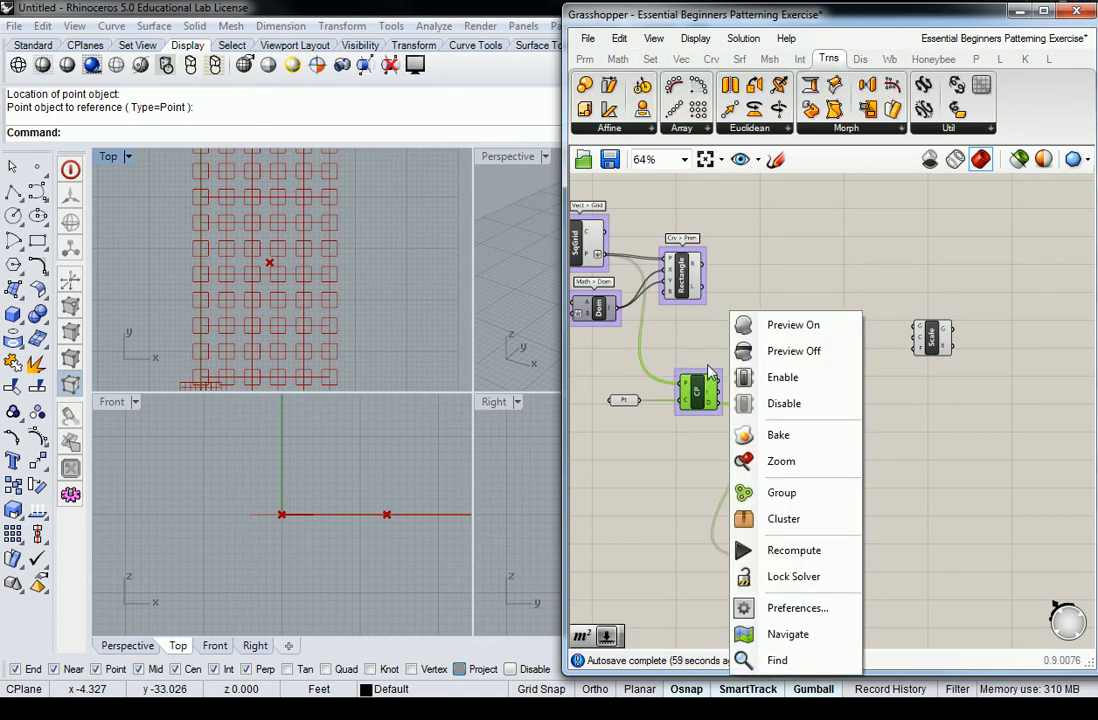
pyautogui.click(793, 351)
pyautogui.rightClick(700, 374)
pyautogui.write('Vect > Pt')
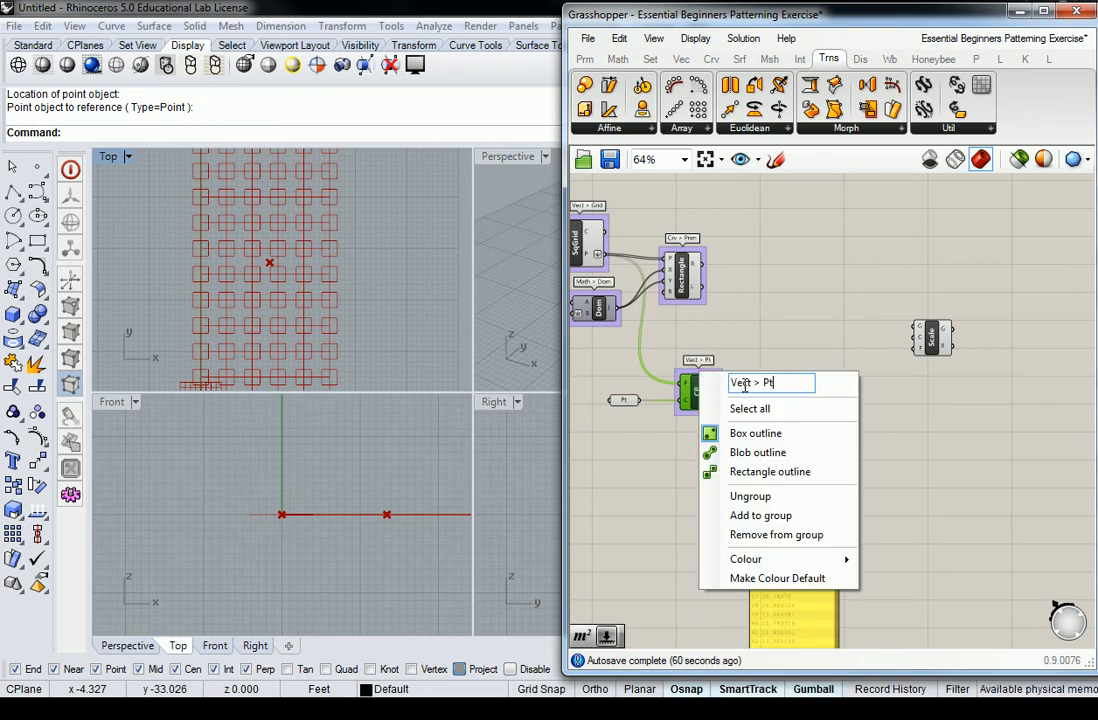
pyautogui.click(772, 323)
# Group the Scale component and label the group "Trans > Affine".
pyautogui.click(931, 336)
pyautogui.click(949, 282)
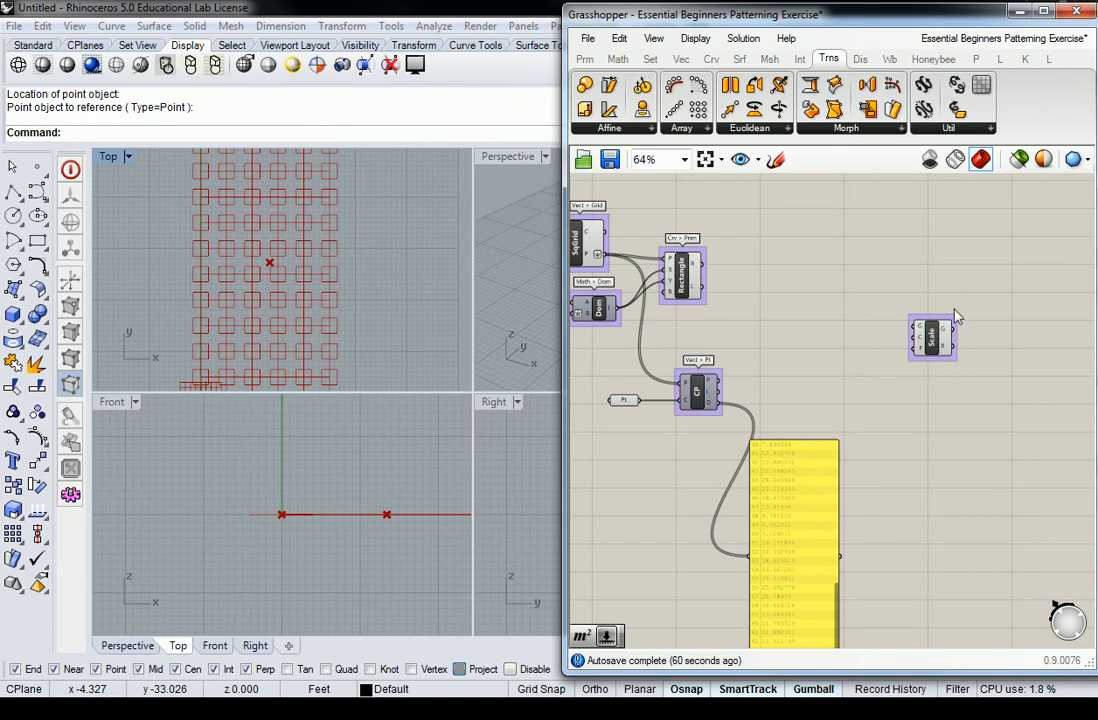
pyautogui.rightClick(951, 317)
pyautogui.write('TrA')
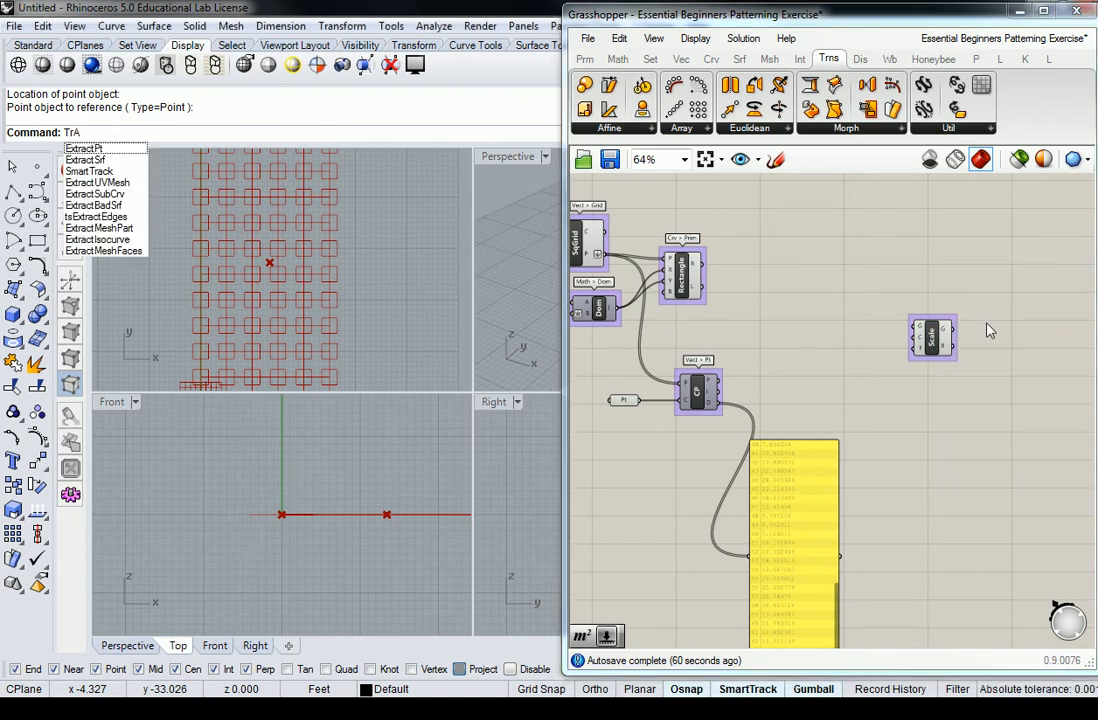
pyautogui.click(382, 233)
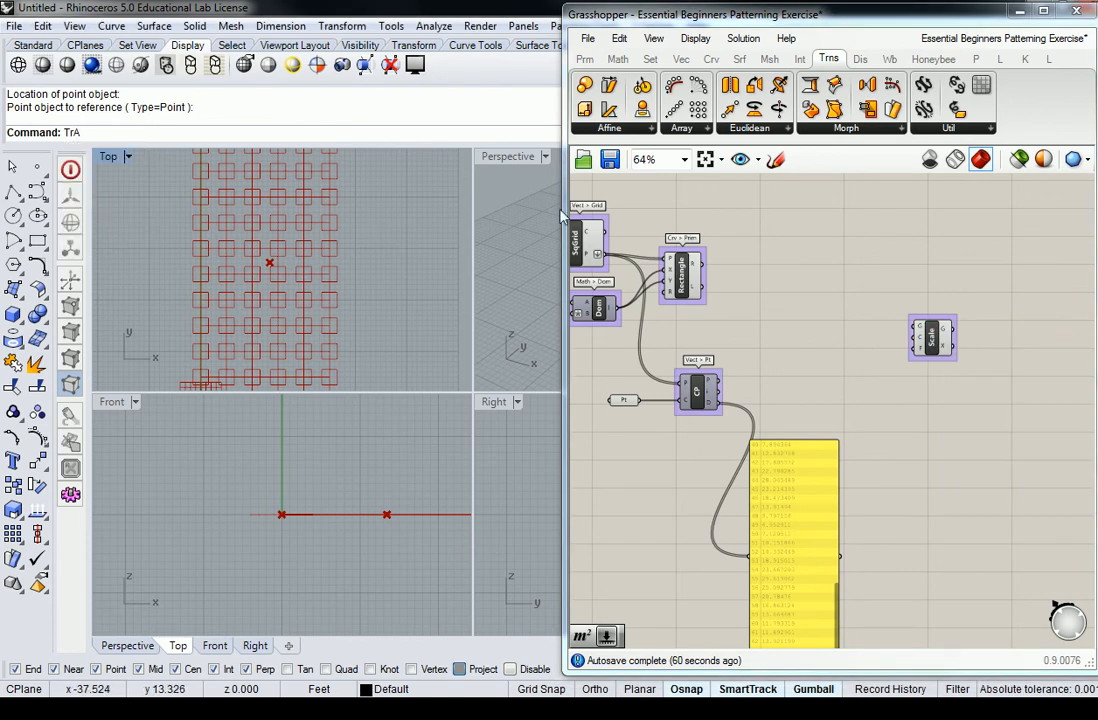
pyautogui.rightClick(940, 325)
pyautogui.write('Trans > Affin')
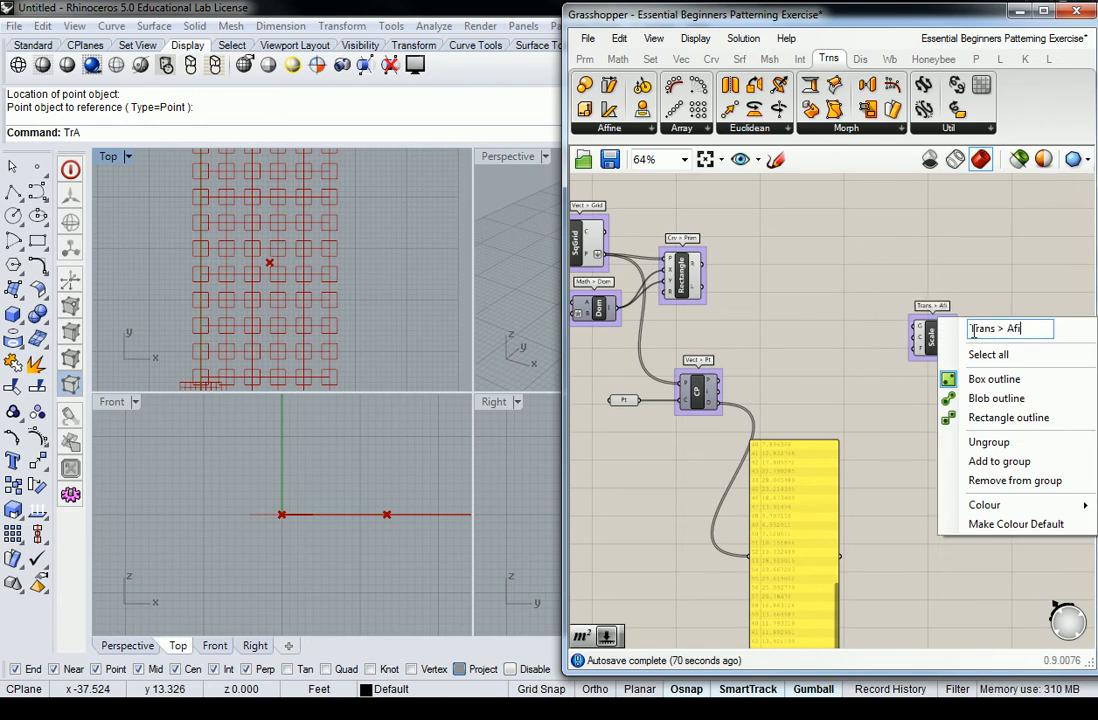
pyautogui.write('e')
pyautogui.press('Return')
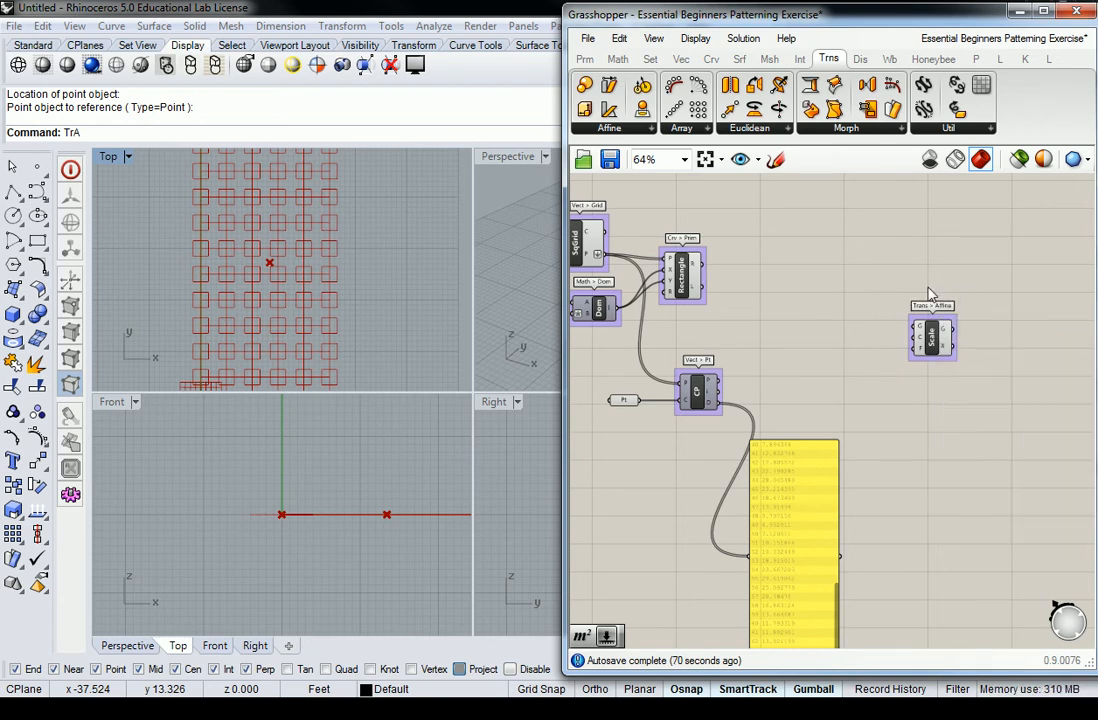
# Add a Remap Numbers component between the Closest Point and Scale components.
pyautogui.moveTo(925, 358)
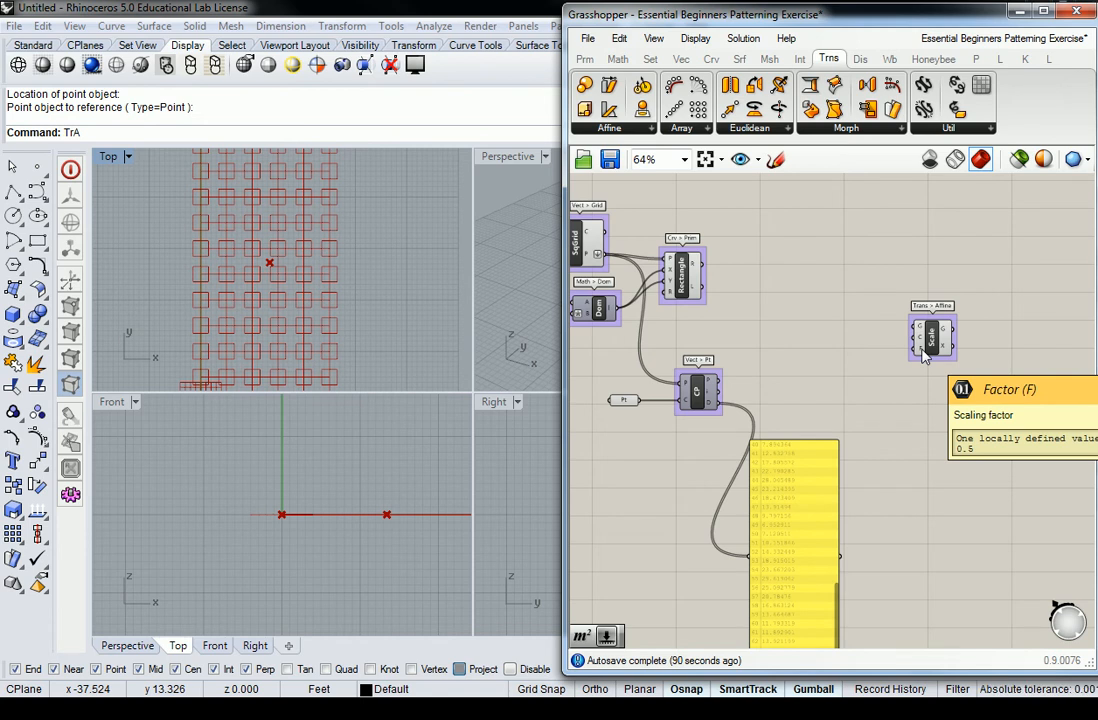
pyautogui.moveTo(788, 283); pyautogui.dragTo(822, 284, button='right')
pyautogui.moveTo(821, 331); pyautogui.dragTo(809, 327, button='right')
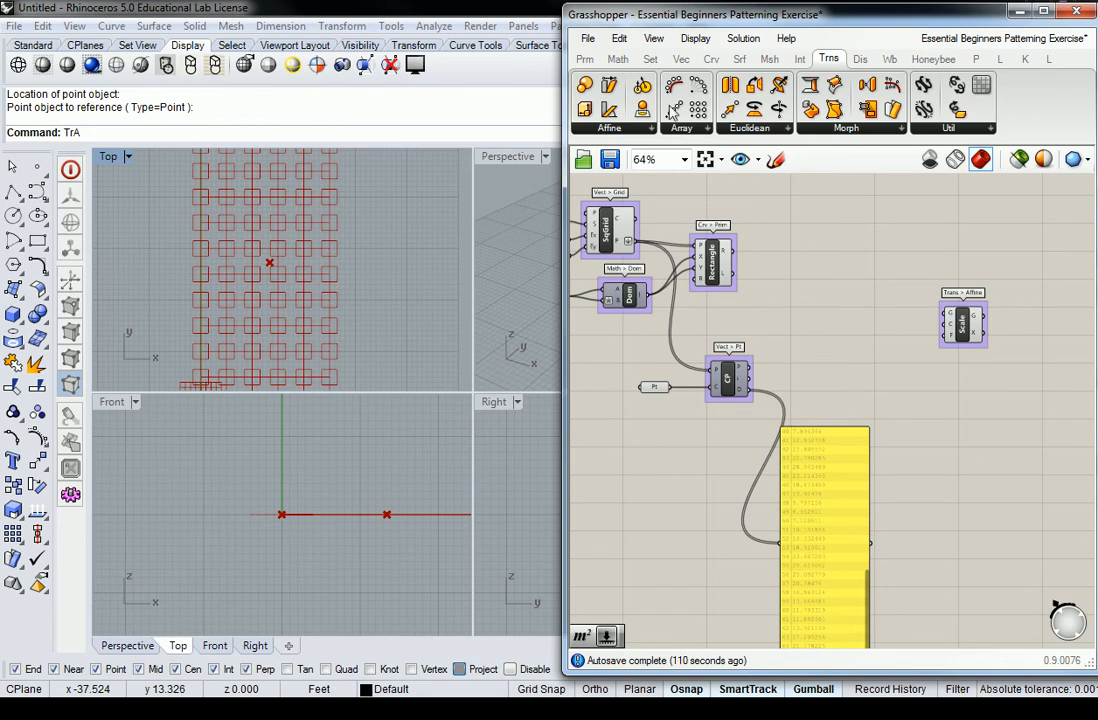
pyautogui.click(618, 59)
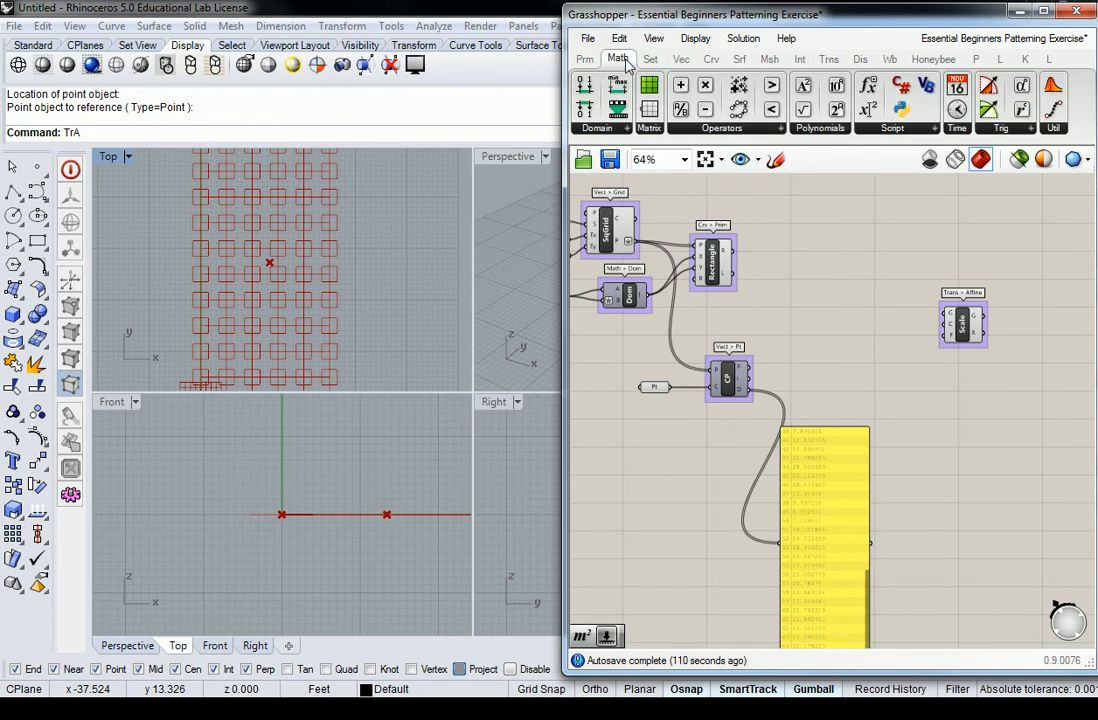
pyautogui.click(622, 129)
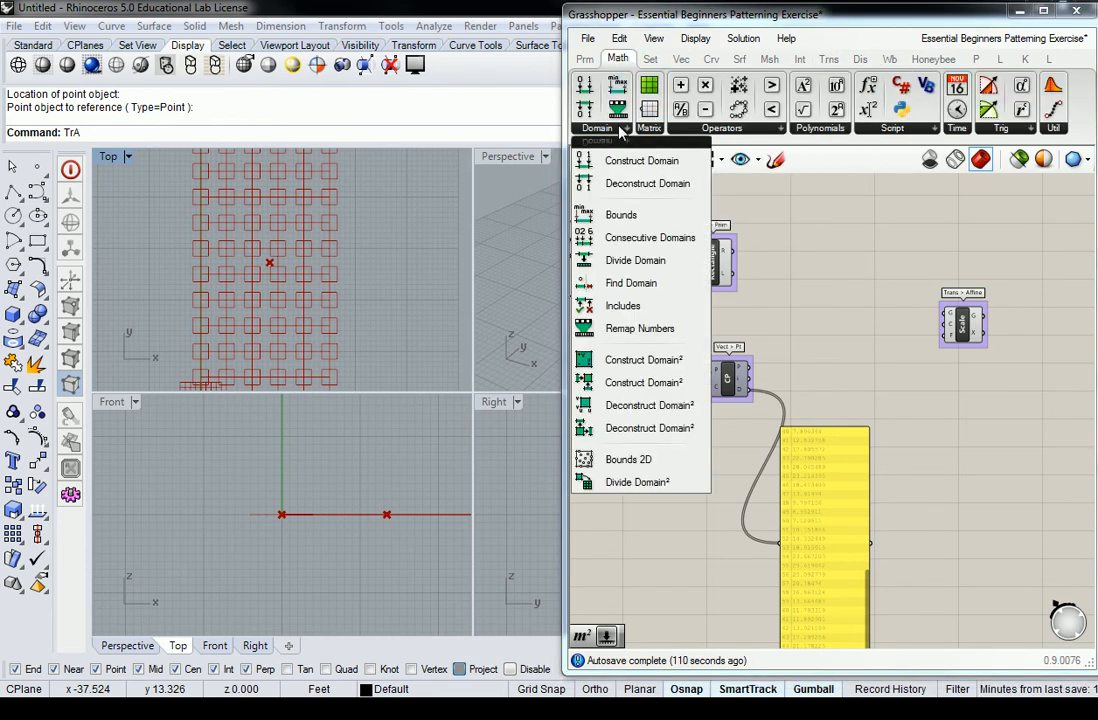
pyautogui.click(641, 328)
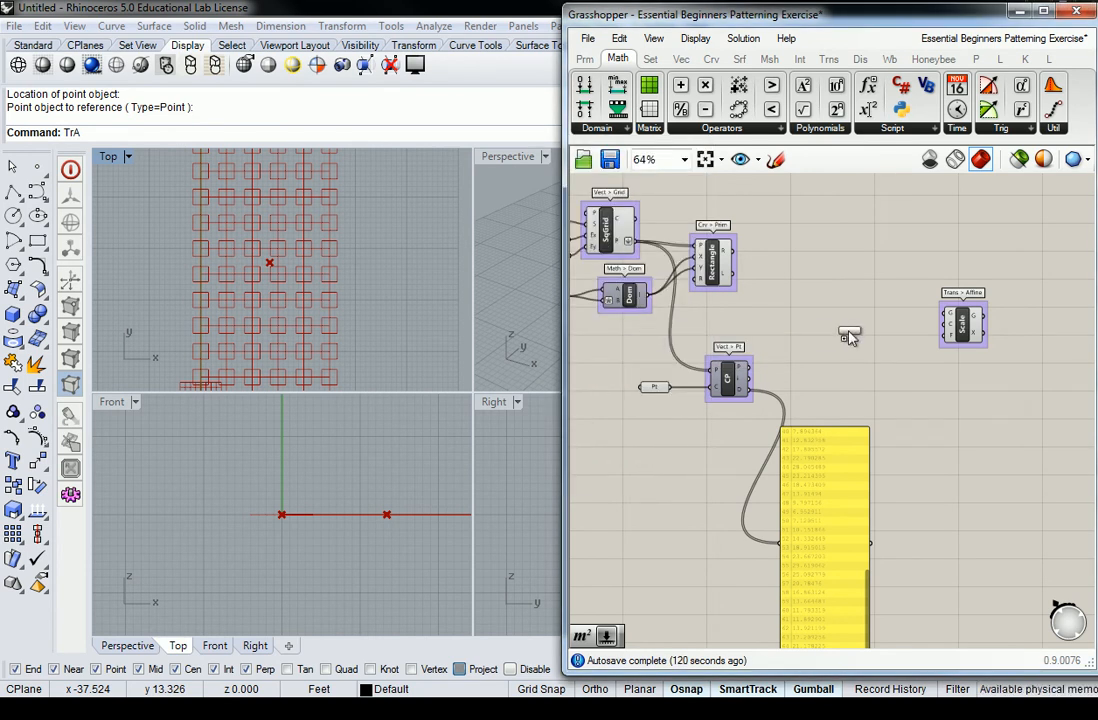
pyautogui.click(845, 331)
pyautogui.moveTo(845, 331); pyautogui.dragTo(895, 333)
# Group the Remap Numbers component with the label "Math > Dom" and move the Scale component farther away from it.
pyautogui.click(902, 305)
pyautogui.rightClick(907, 338)
pyautogui.write('R')
pyautogui.press('BackSpace')
pyautogui.write('Math > D')
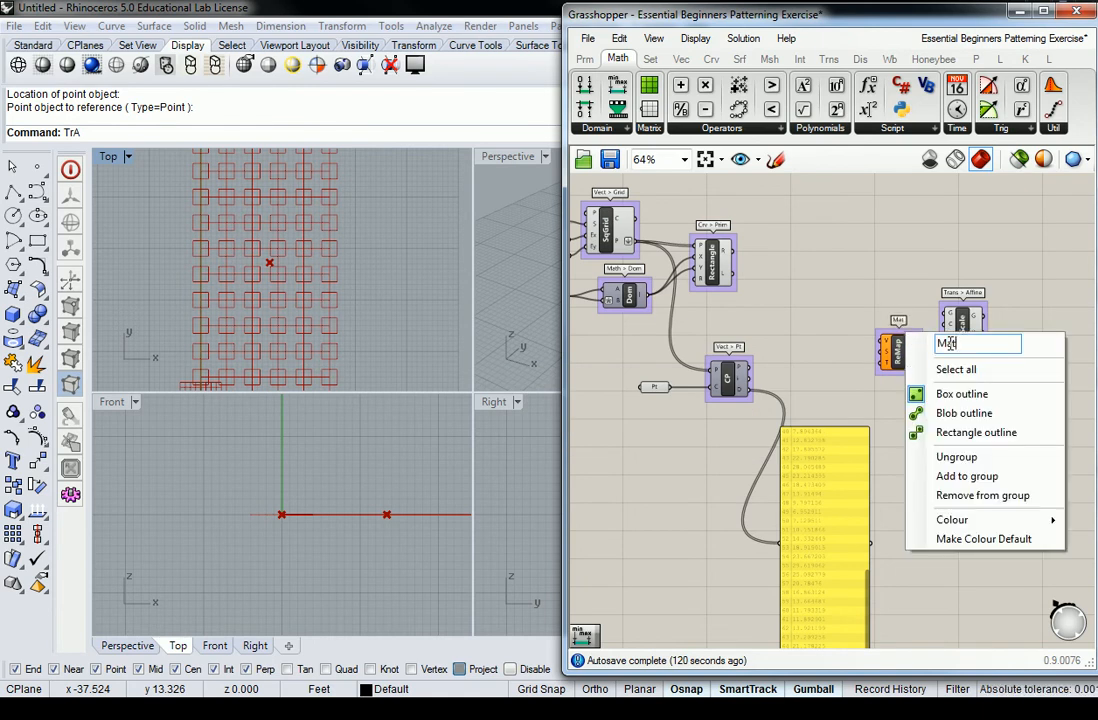
pyautogui.write('om')
pyautogui.press('Return')
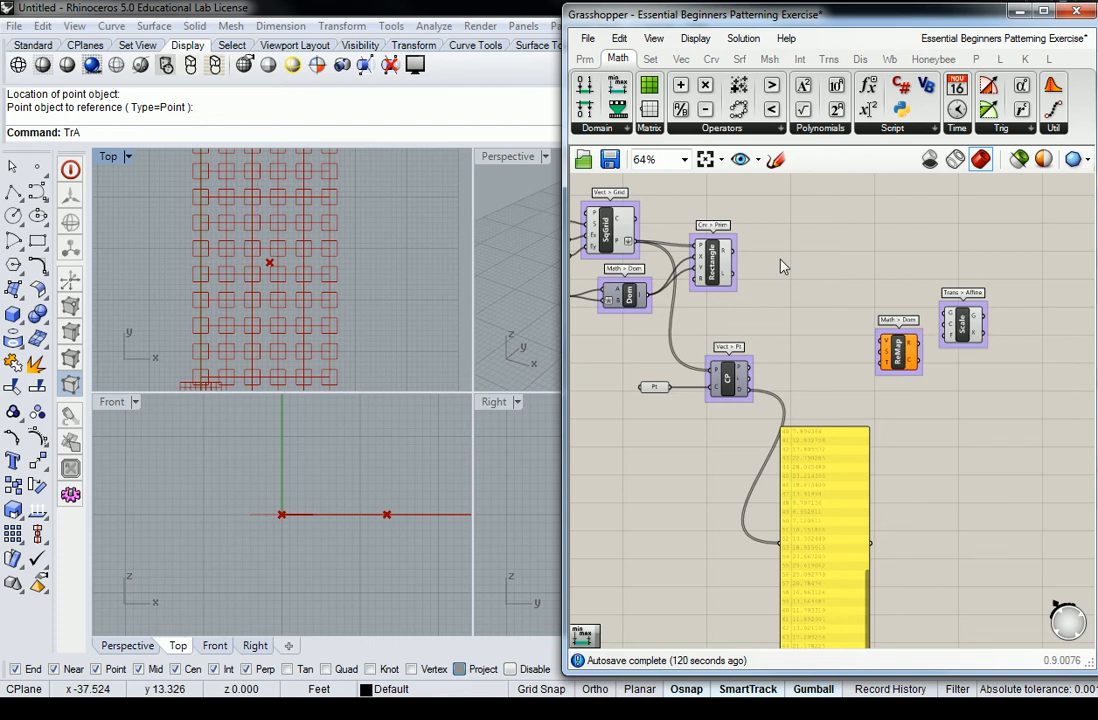
pyautogui.moveTo(963, 318); pyautogui.dragTo(1000, 304)
# Bring the start of the distance list into view and move the attractor point upward along Y in Rhino's Top view.
pyautogui.scroll(3, 924, 333)
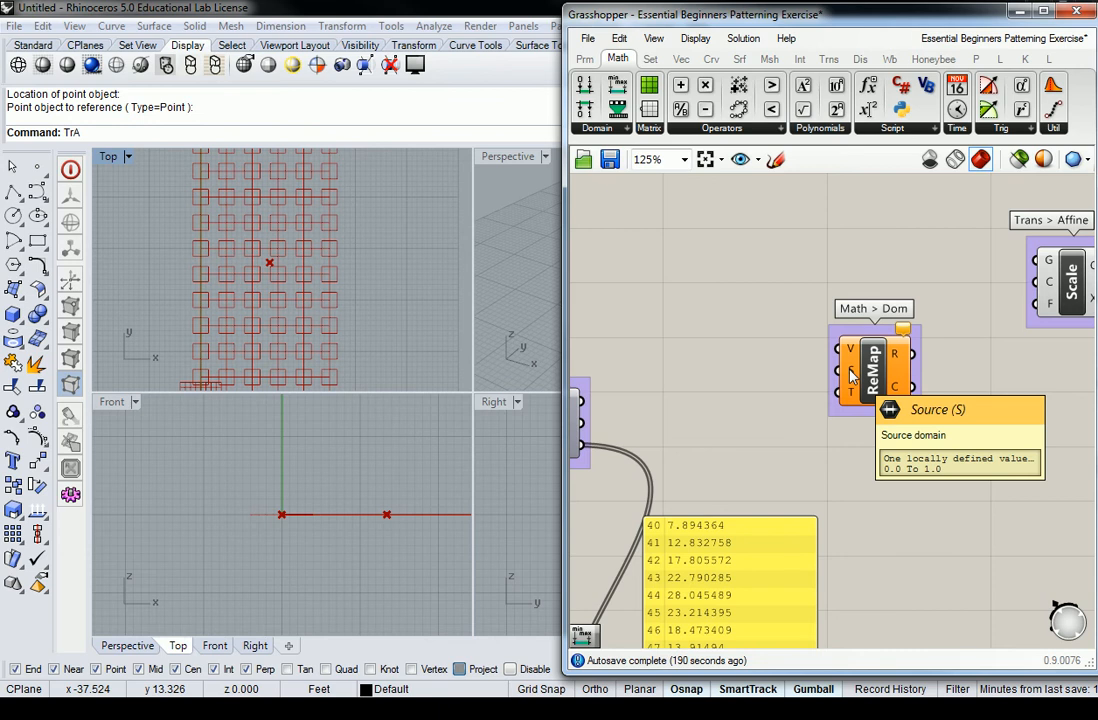
pyautogui.moveTo(815, 640); pyautogui.dragTo(821, 385, button='right')
pyautogui.scroll(-2, 838, 394)
pyautogui.scroll(2, 818, 450)
pyautogui.moveTo(834, 538); pyautogui.dragTo(823, 256)
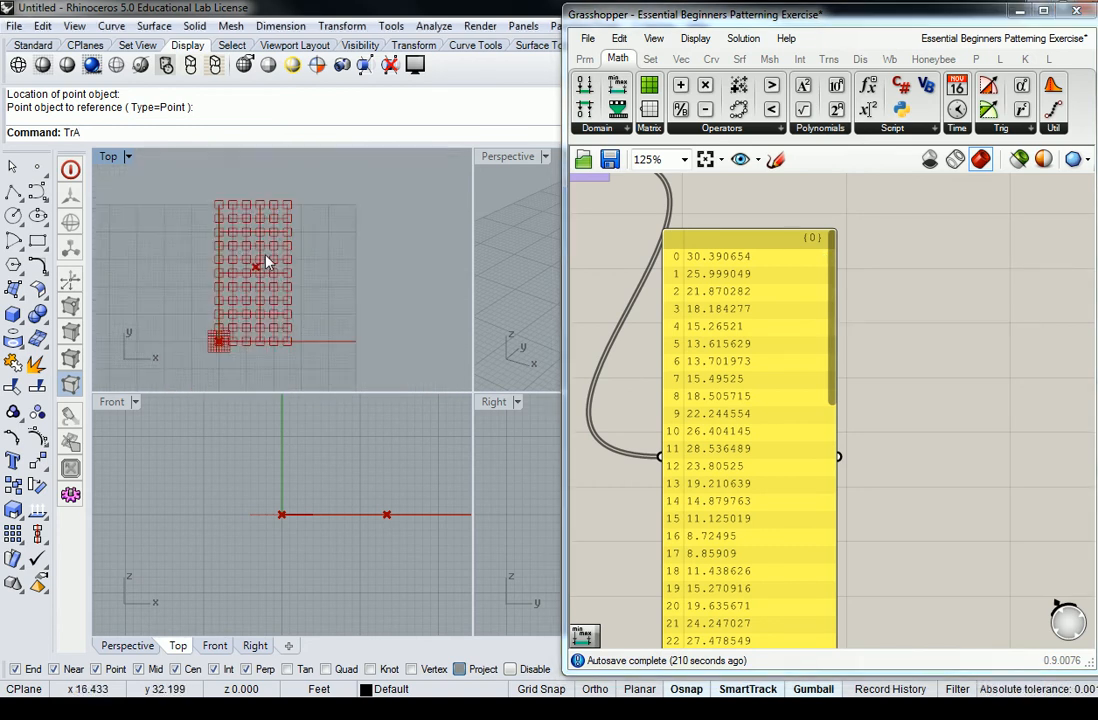
pyautogui.click(256, 273)
pyautogui.moveTo(260, 240); pyautogui.dragTo(260, 201)
pyautogui.moveTo(202, 384); pyautogui.dragTo(236, 342, button='right')
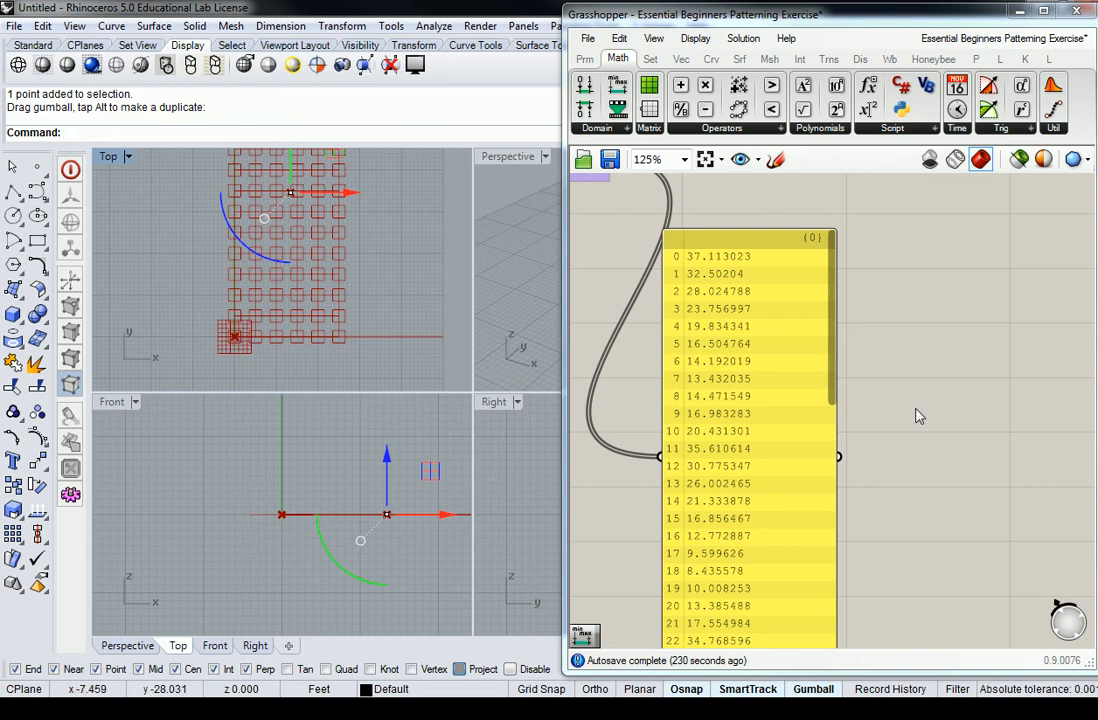
# Connect the Closest Point distance output to the Remap Numbers value input and delete the distance panel.
pyautogui.scroll(-4, 787, 290)
pyautogui.scroll(3, 855, 362)
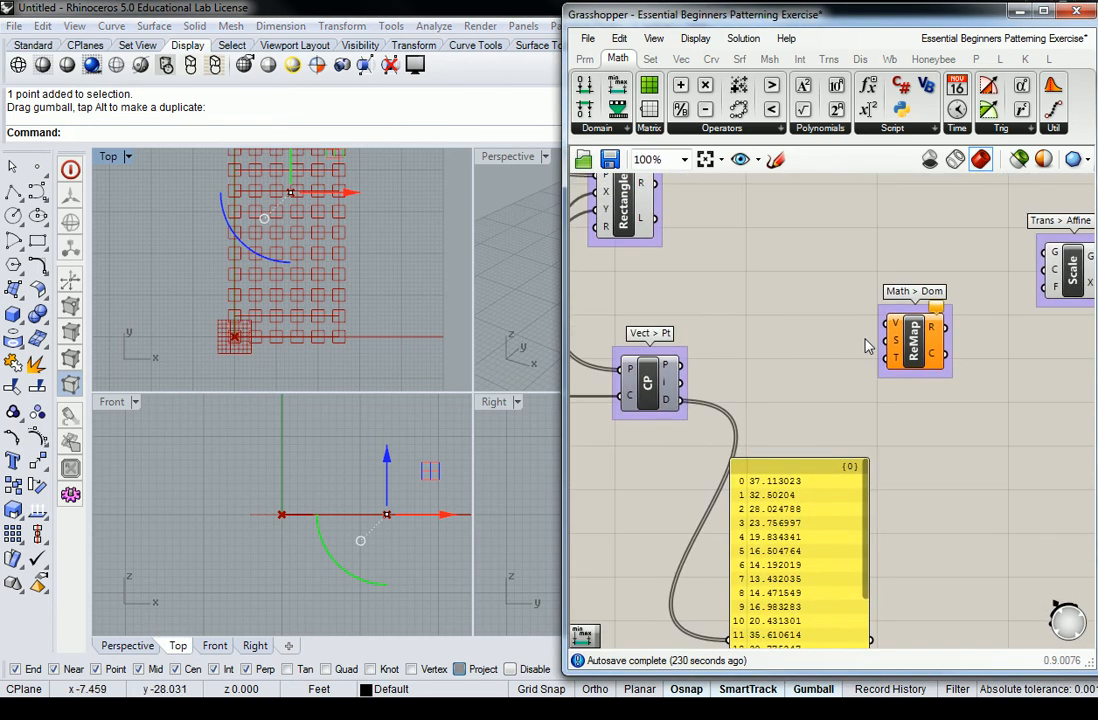
pyautogui.moveTo(784, 341); pyautogui.dragTo(826, 378, button='right')
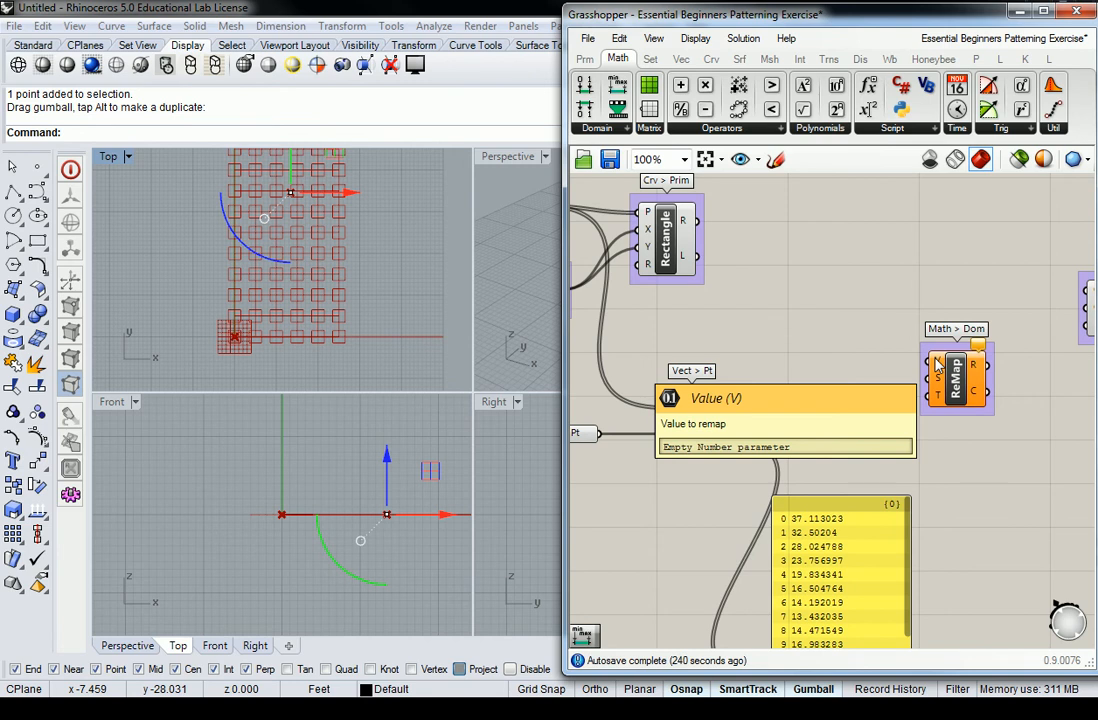
pyautogui.moveTo(726, 437); pyautogui.dragTo(905, 368)
pyautogui.click(890, 530)
pyautogui.press('Delete')
pyautogui.moveTo(935, 481); pyautogui.dragTo(886, 476, button='right')
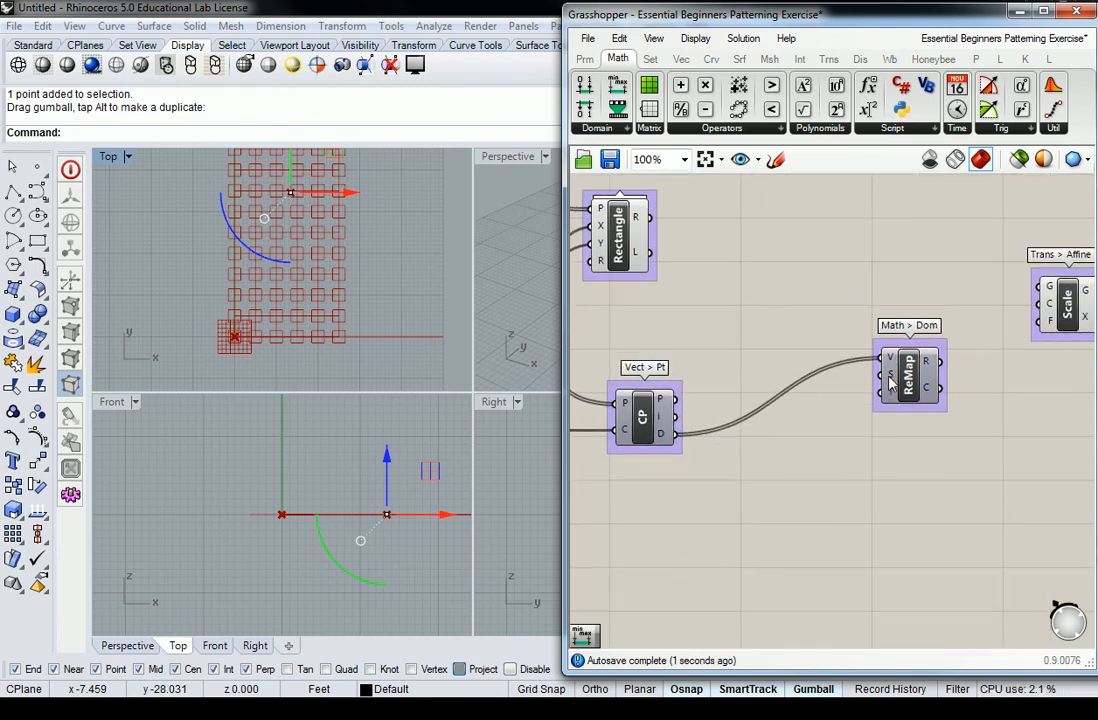
# Move the Remap Numbers component down so its value input lines up with the Closest Point distance output.
pyautogui.moveTo(917, 398); pyautogui.dragTo(932, 466)
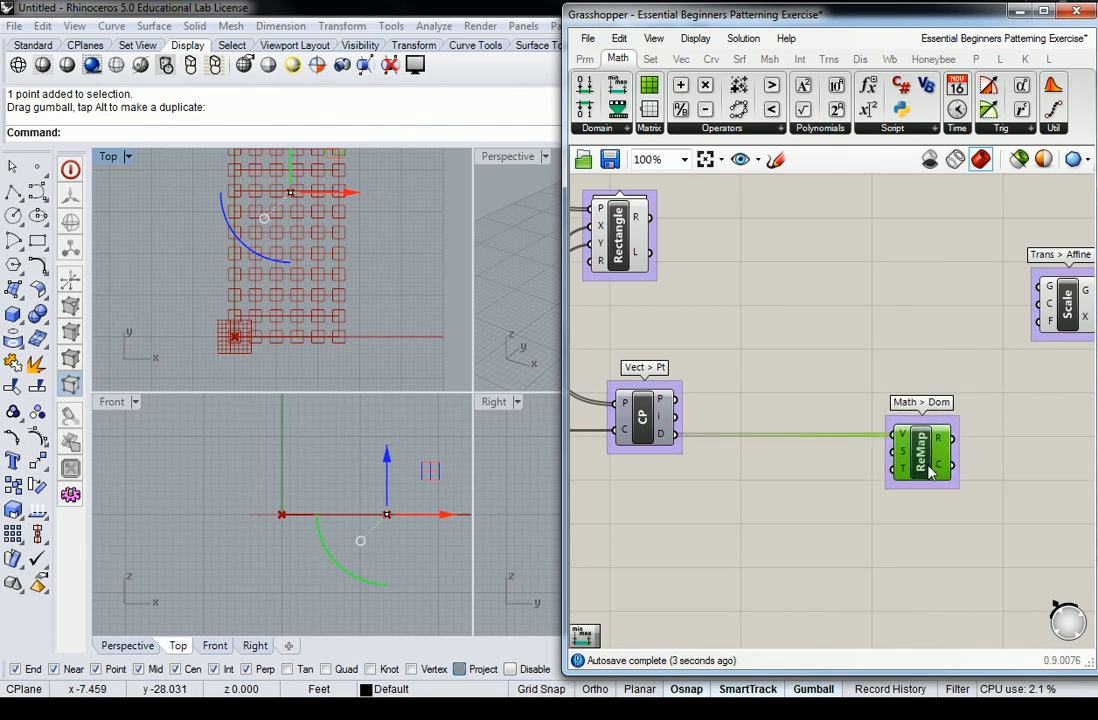
pyautogui.moveTo(880, 483); pyautogui.dragTo(861, 439, button='right')
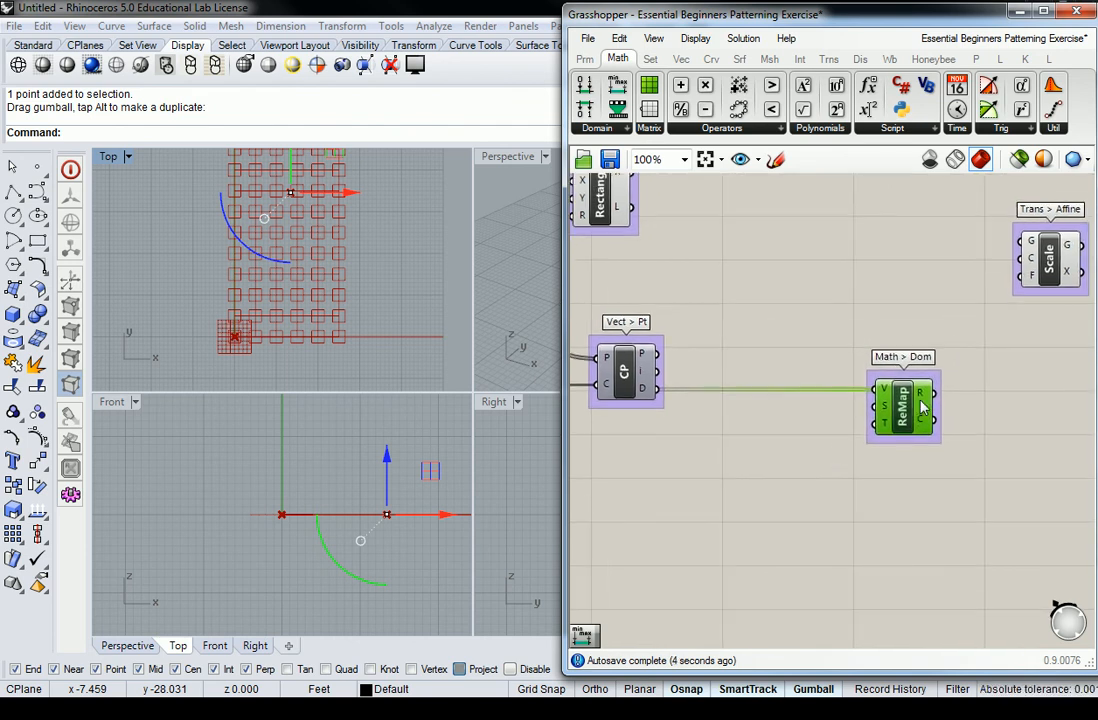
pyautogui.click(774, 421)
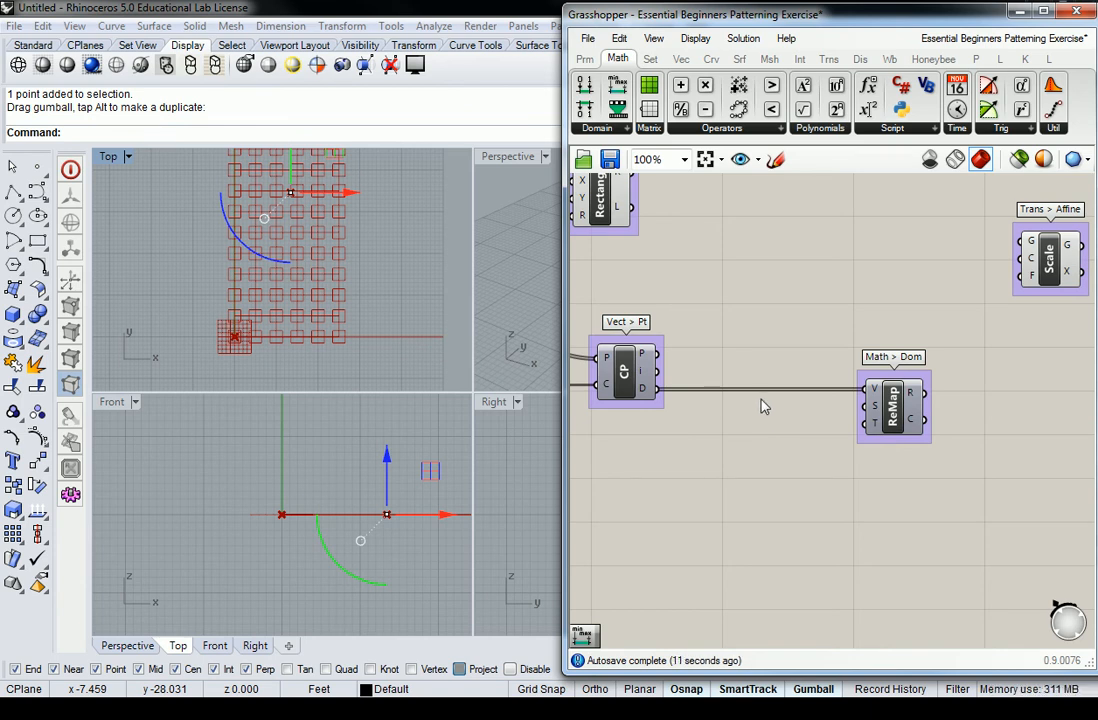
# Add a Bounds component below the distance wire and group it with the label "MAth > Dom".
pyautogui.click(598, 128)
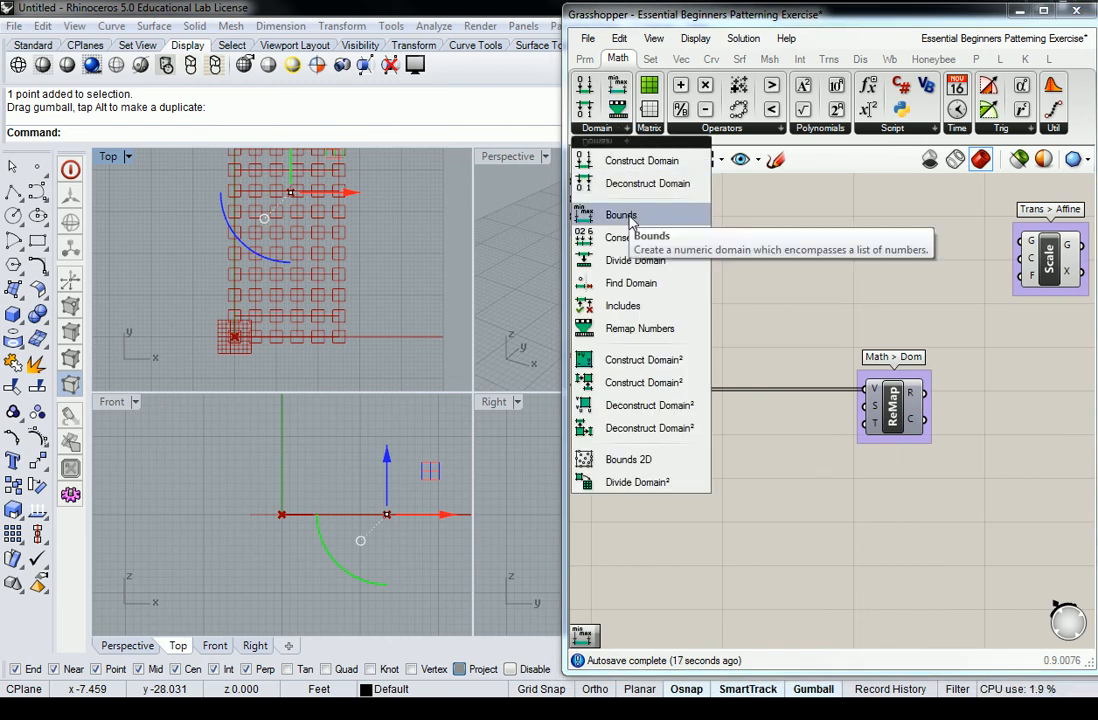
pyautogui.moveTo(630, 218); pyautogui.dragTo(752, 468)
pyautogui.click(752, 422)
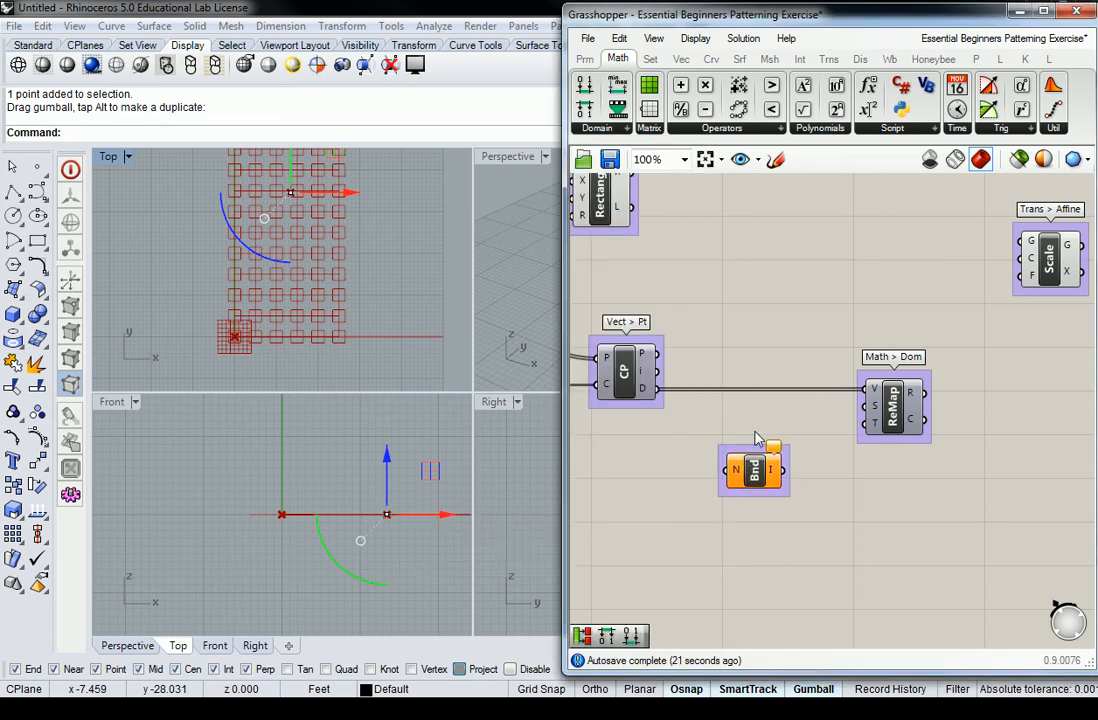
pyautogui.rightClick(758, 448)
pyautogui.write('MAth > Dom')
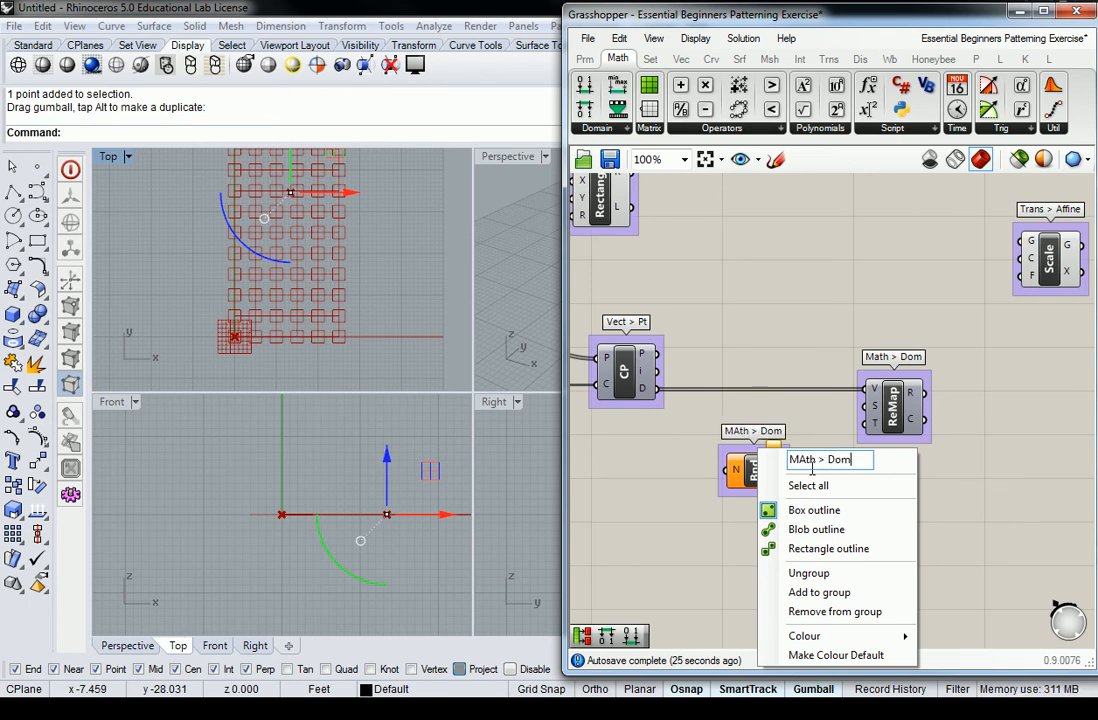
pyautogui.click(600, 282)
# Connect the Closest Point distances to the Bounds input and the Bounds domain to the Remap Numbers source input.
pyautogui.moveTo(658, 388); pyautogui.dragTo(724, 474)
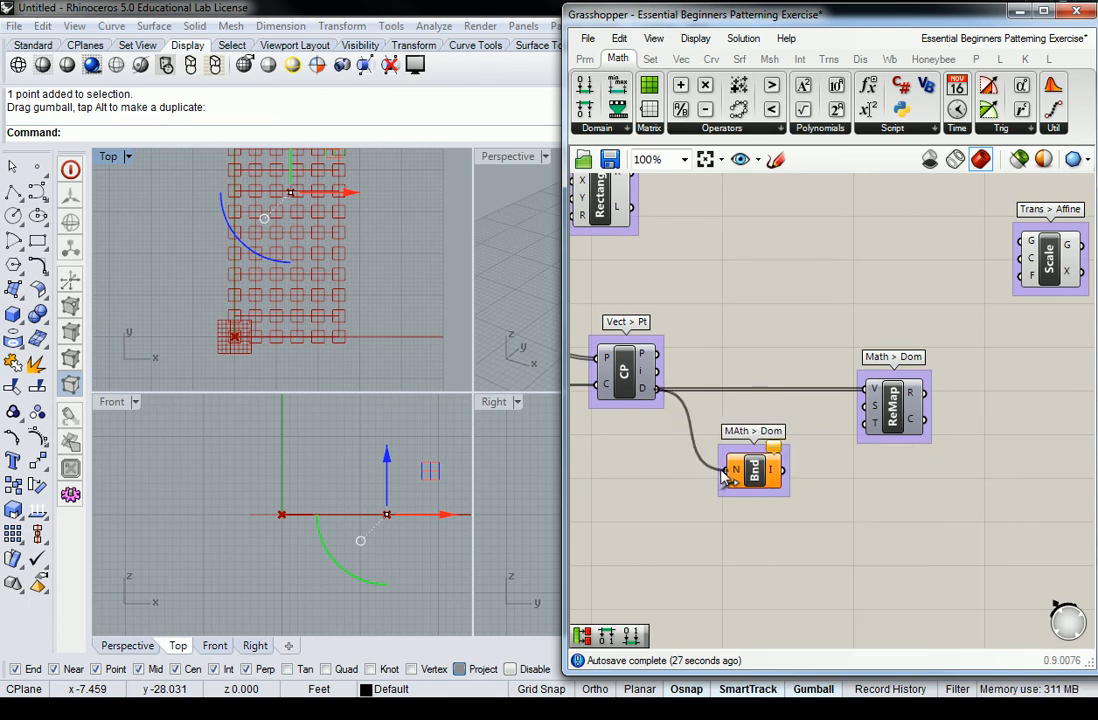
pyautogui.moveTo(735, 477)
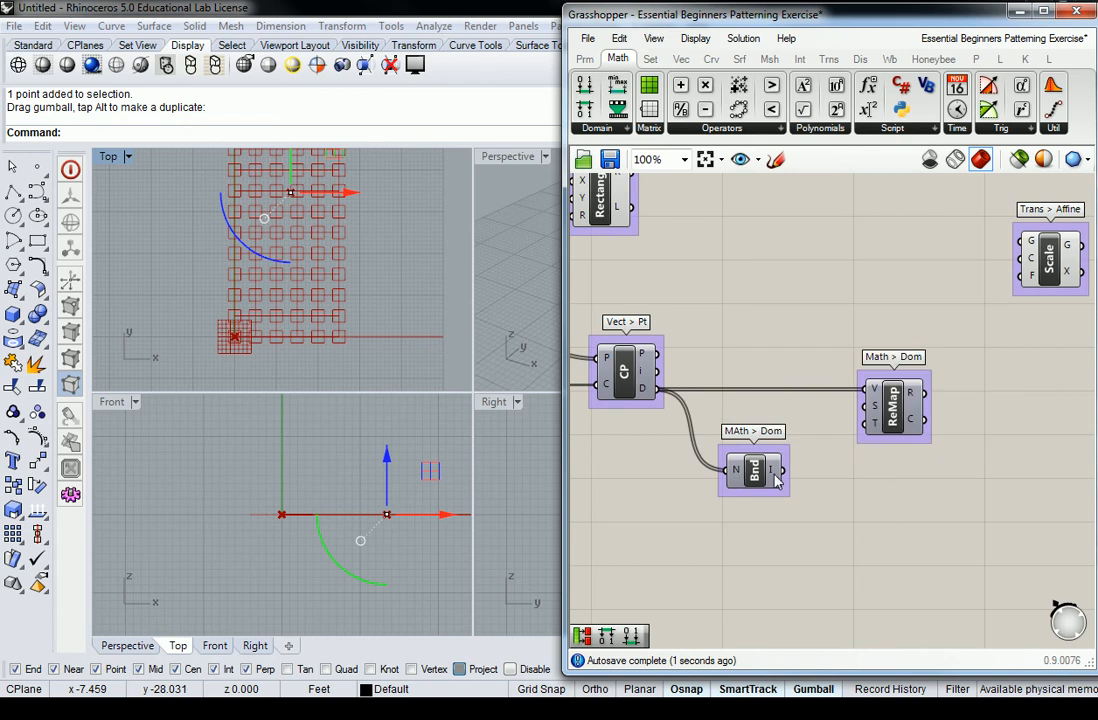
pyautogui.moveTo(779, 479)
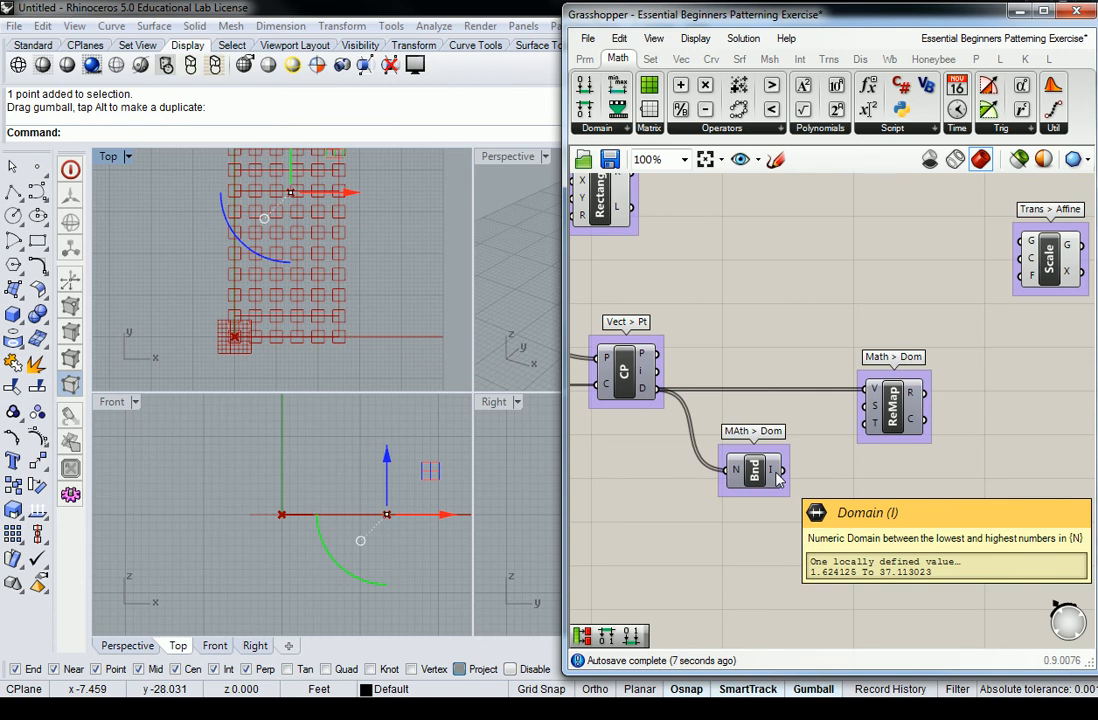
pyautogui.moveTo(786, 471); pyautogui.dragTo(869, 408)
# Add a panel fed by the Remap Numbers mapped output and enlarge it to list more of the values.
pyautogui.moveTo(878, 407); pyautogui.dragTo(769, 386, button='right')
pyautogui.click(584, 58)
pyautogui.moveTo(779, 112); pyautogui.dragTo(990, 480)
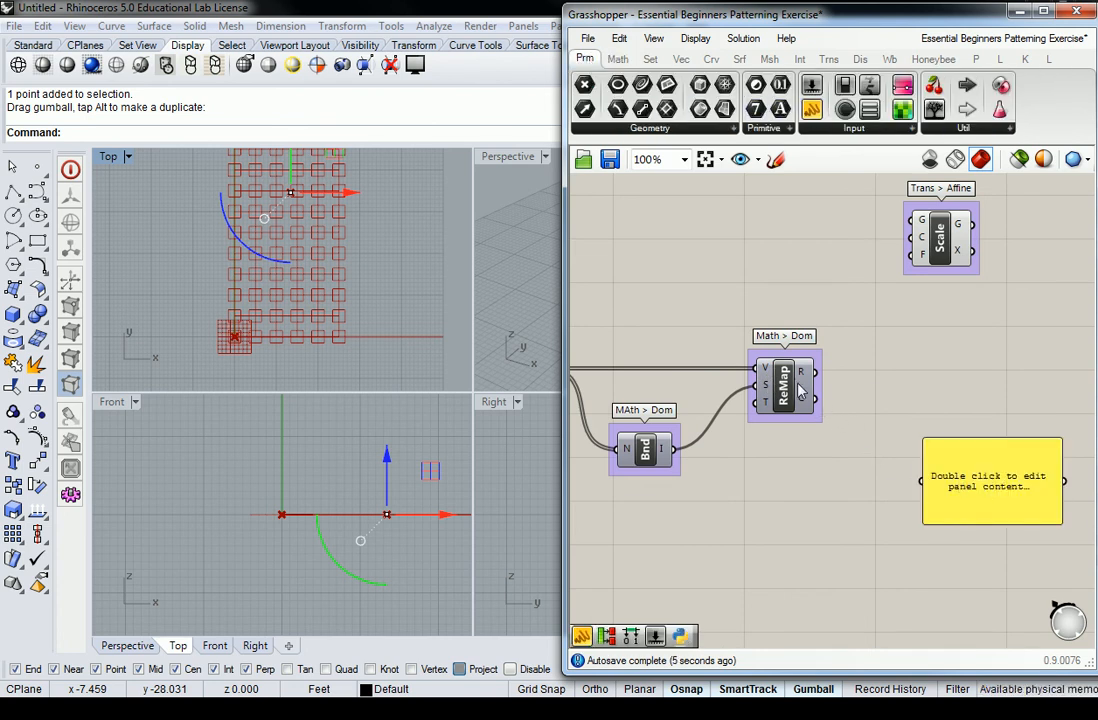
pyautogui.moveTo(800, 378)
pyautogui.moveTo(812, 372); pyautogui.dragTo(930, 495)
pyautogui.moveTo(1005, 507); pyautogui.dragTo(885, 457, button='right')
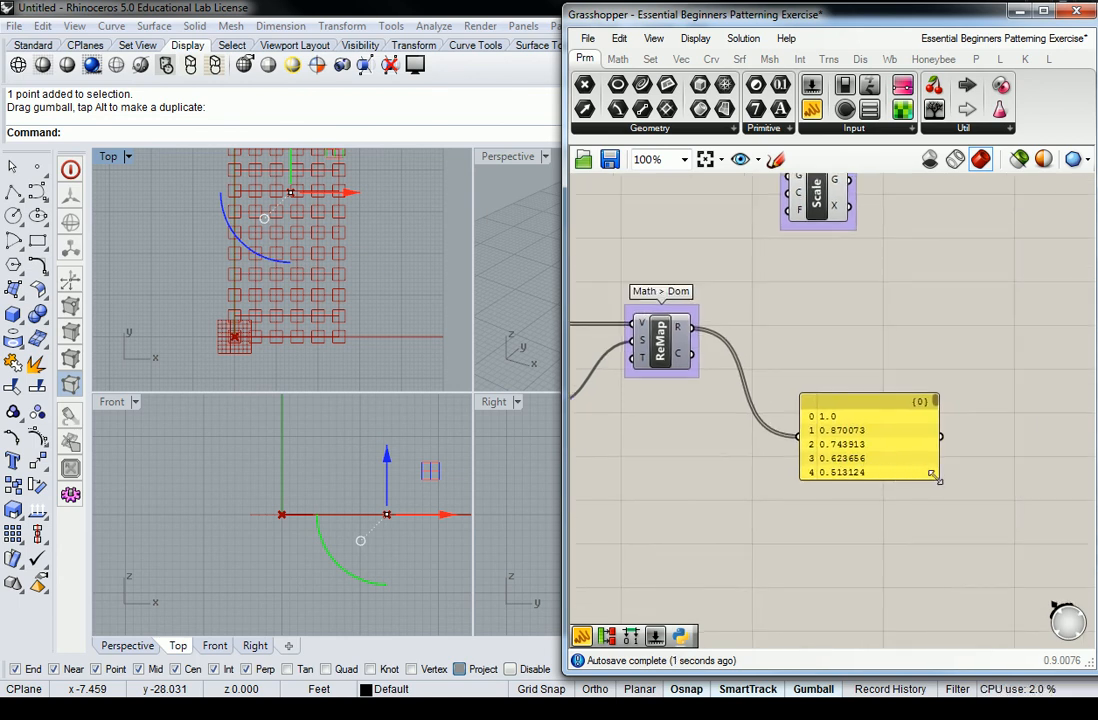
pyautogui.moveTo(937, 478); pyautogui.dragTo(1006, 645)
pyautogui.moveTo(896, 506); pyautogui.dragTo(852, 396, button='right')
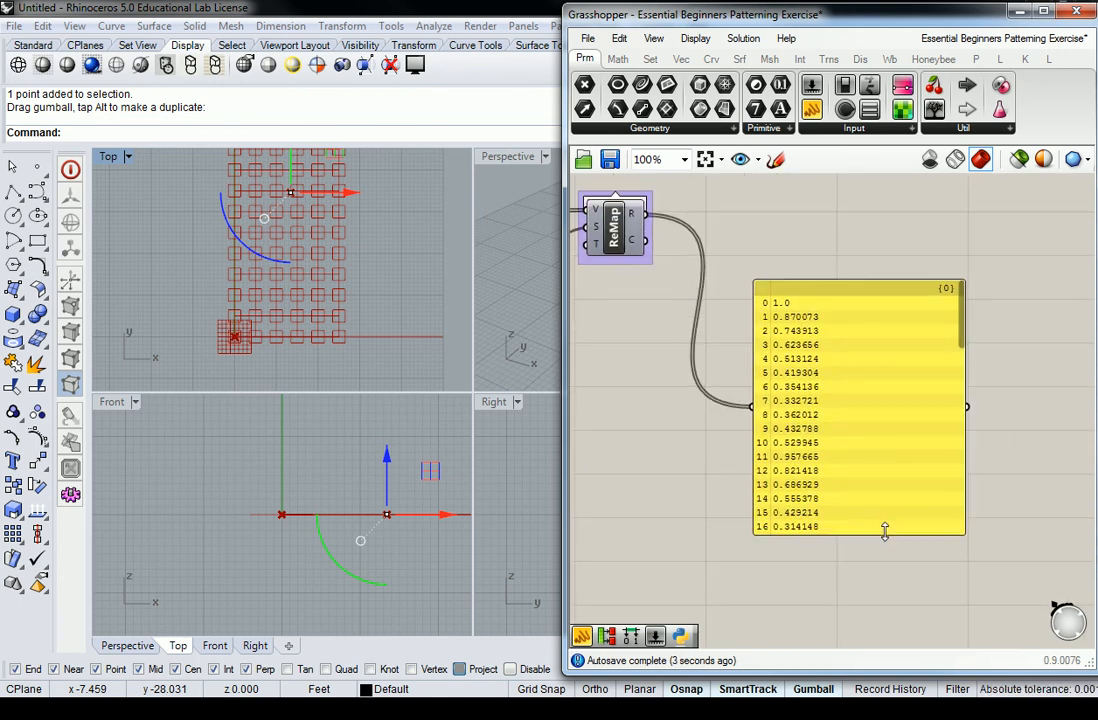
pyautogui.moveTo(885, 533); pyautogui.dragTo(885, 607)
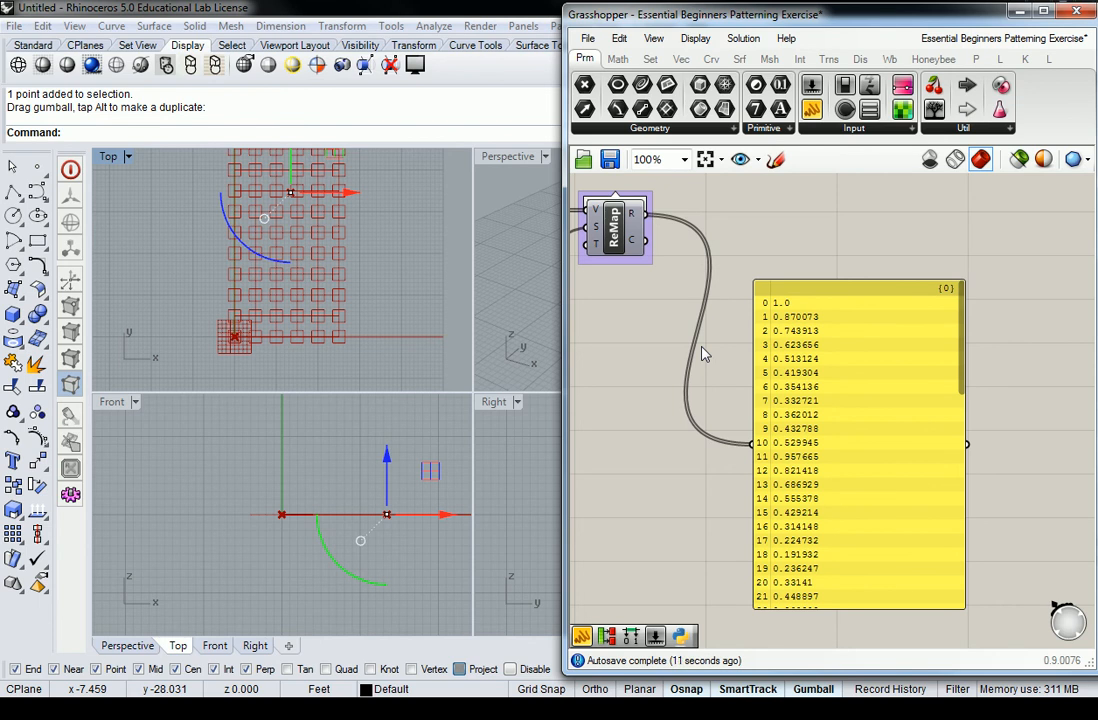
# Move the Bounds component above the distance wire, between the Closest Point and Remap Numbers components.
pyautogui.scroll(-2, 778, 358)
pyautogui.moveTo(690, 332); pyautogui.dragTo(862, 425, button='right')
pyautogui.scroll(2, 840, 380)
pyautogui.moveTo(818, 343); pyautogui.dragTo(850, 350, button='right')
pyautogui.moveTo(766, 434); pyautogui.dragTo(773, 320)
pyautogui.click(806, 392)
pyautogui.moveTo(757, 414); pyautogui.dragTo(818, 392, button='right')
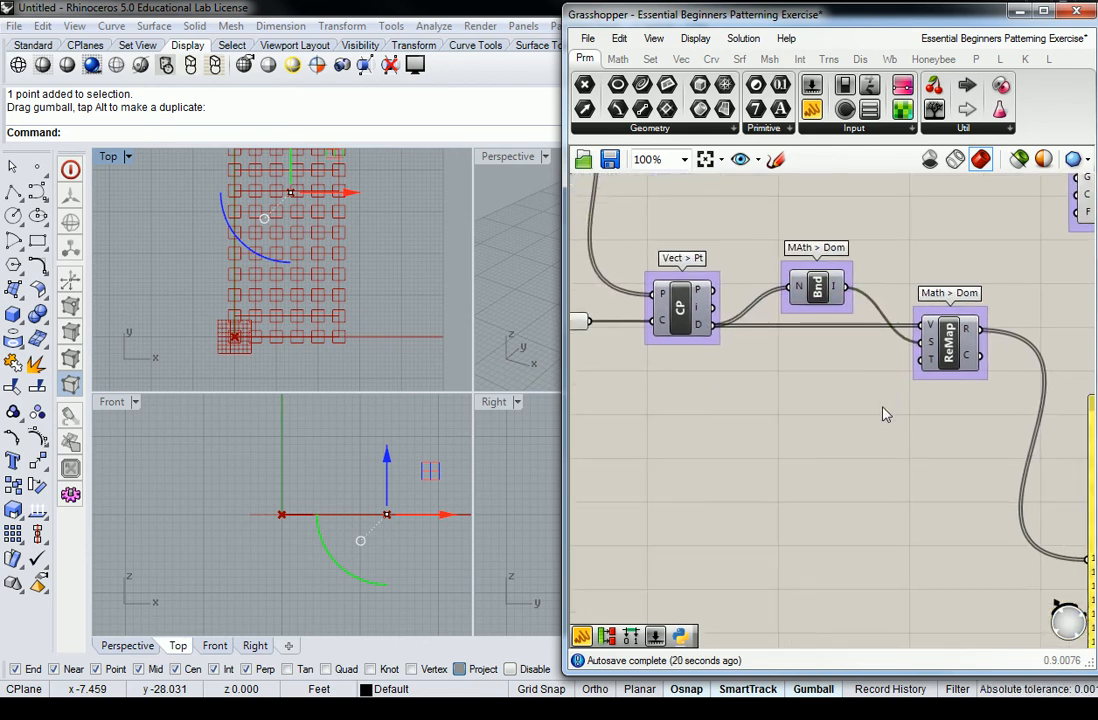
# Add a Construct Domain component below the distance wire and connect its domain output to the Remap Numbers target input.
pyautogui.click(618, 58)
pyautogui.click(600, 128)
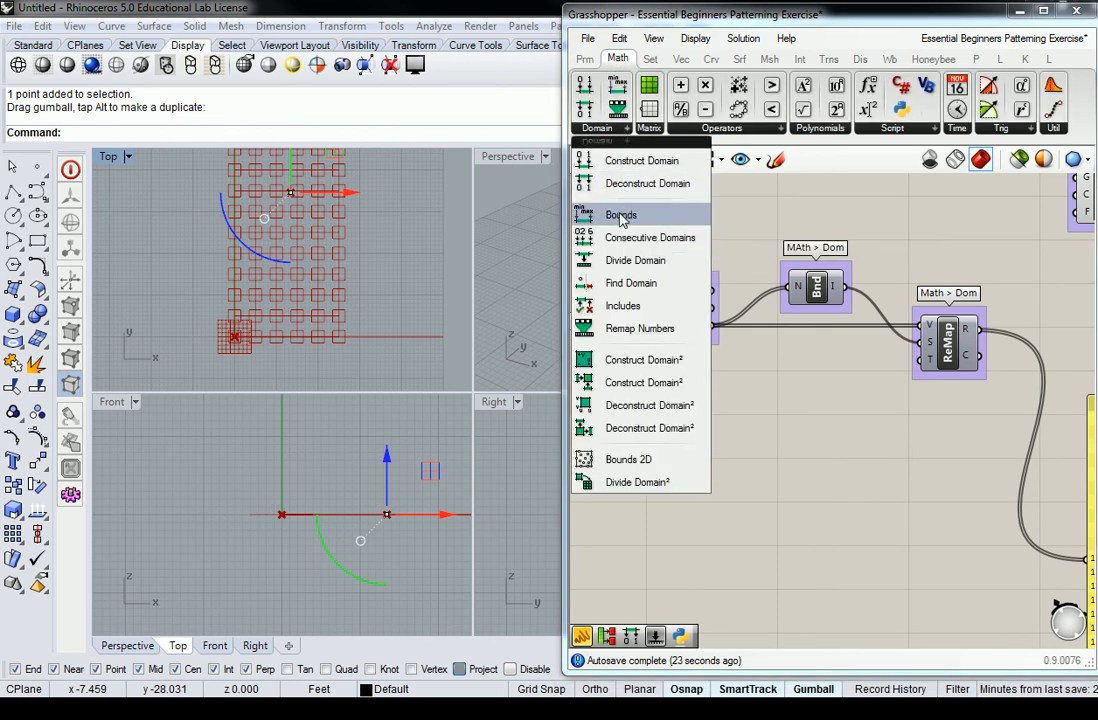
pyautogui.click(598, 128)
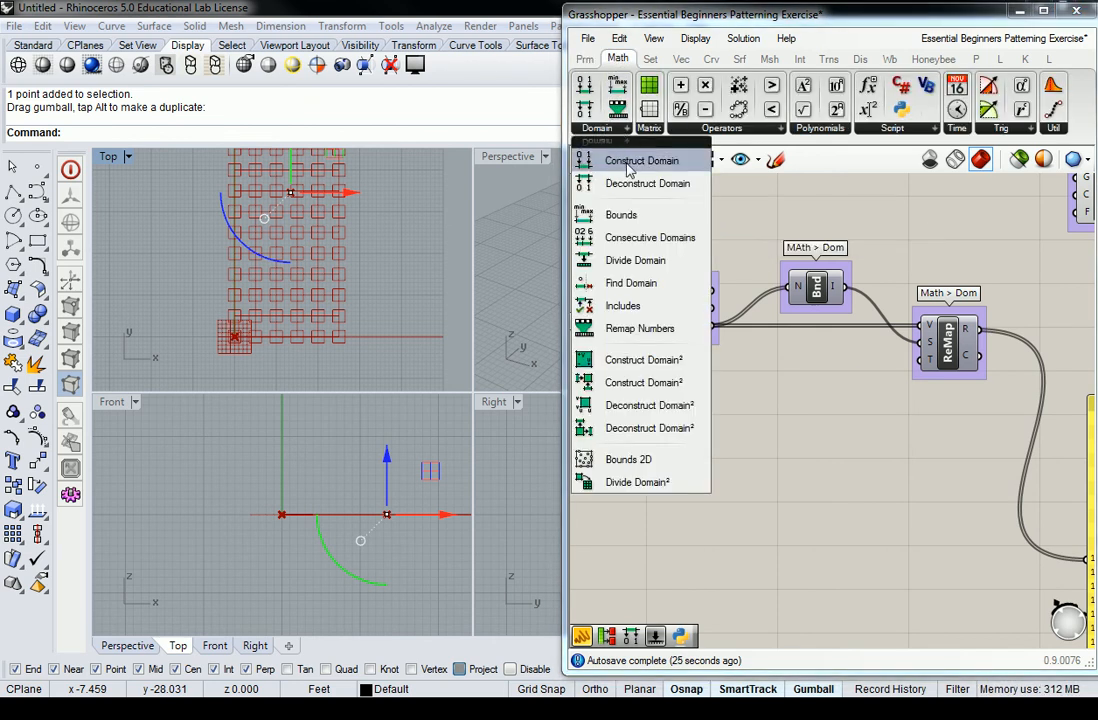
pyautogui.click(627, 162)
pyautogui.click(846, 398)
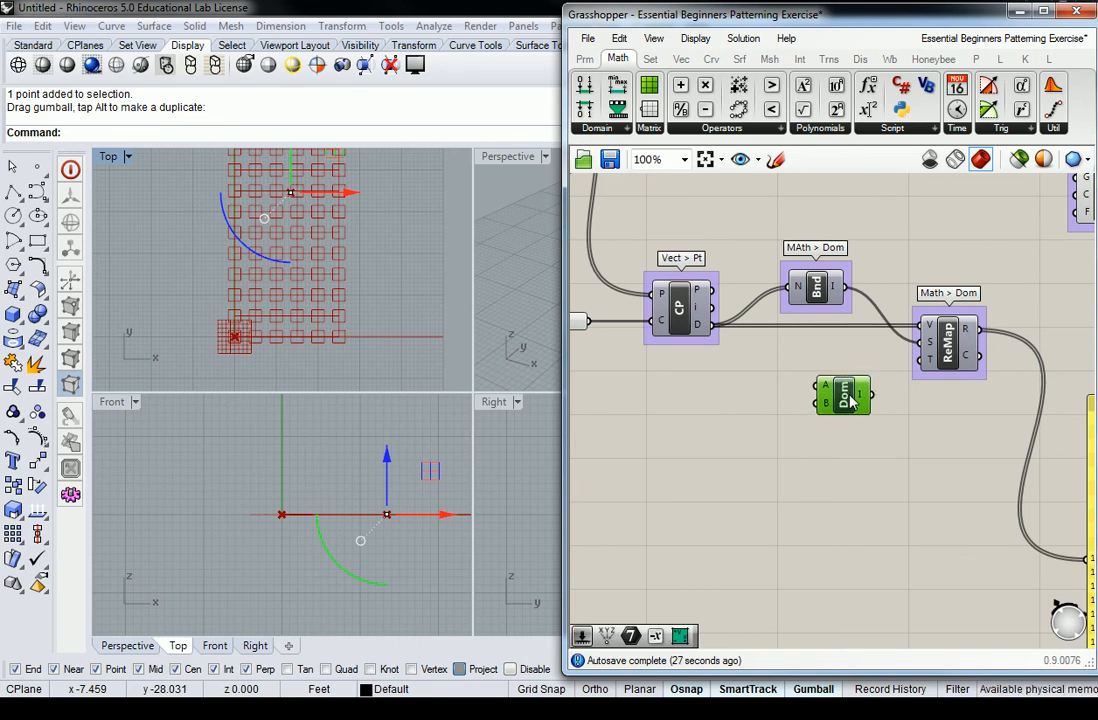
pyautogui.moveTo(872, 395); pyautogui.dragTo(918, 360)
pyautogui.click(765, 340)
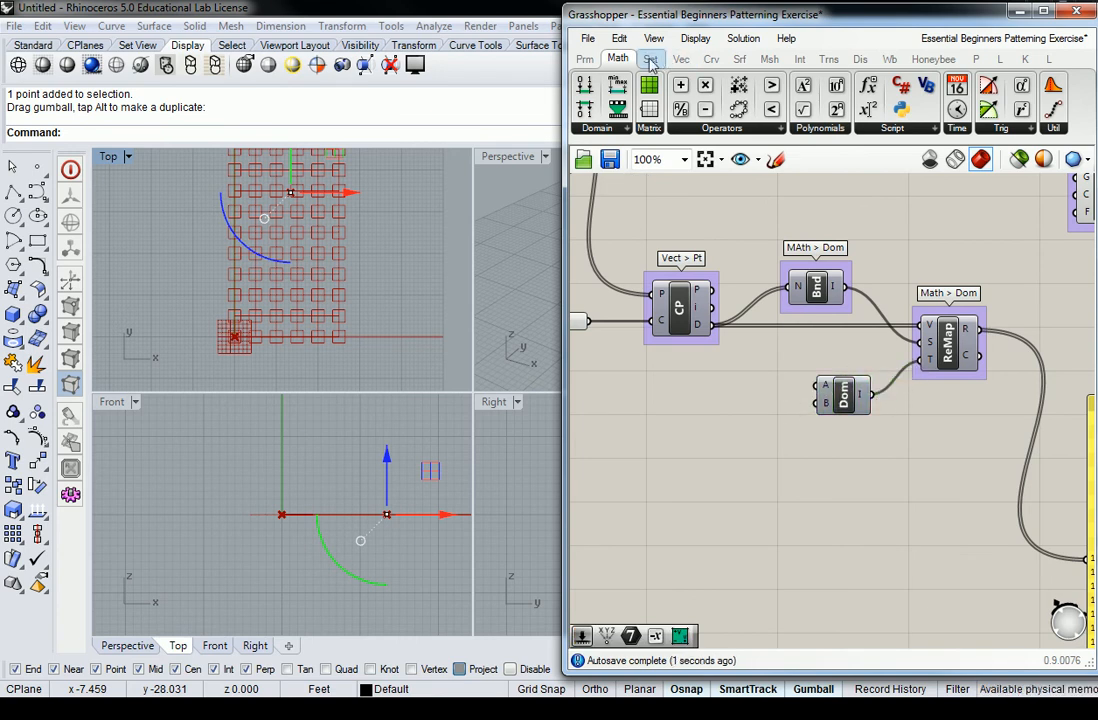
# Add a panel beside the Construct Domain component, shrink it to one line and set its content to .25.
pyautogui.click(585, 59)
pyautogui.moveTo(812, 108); pyautogui.dragTo(744, 414)
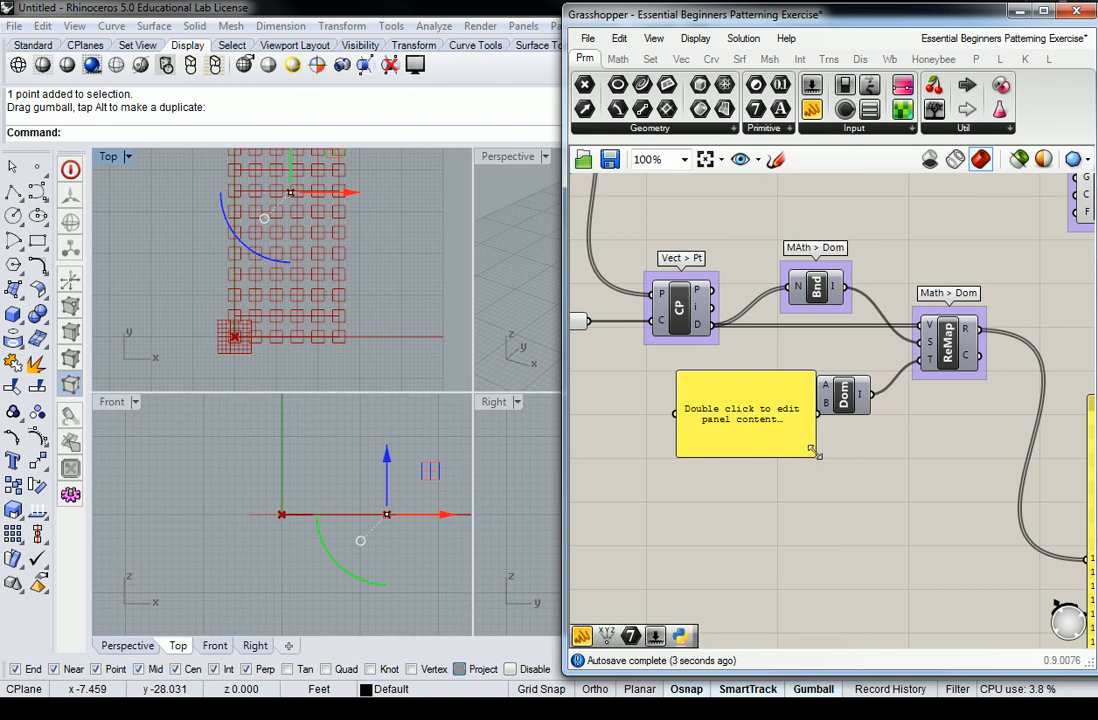
pyautogui.moveTo(814, 447); pyautogui.dragTo(740, 386)
pyautogui.doubleClick(702, 377)
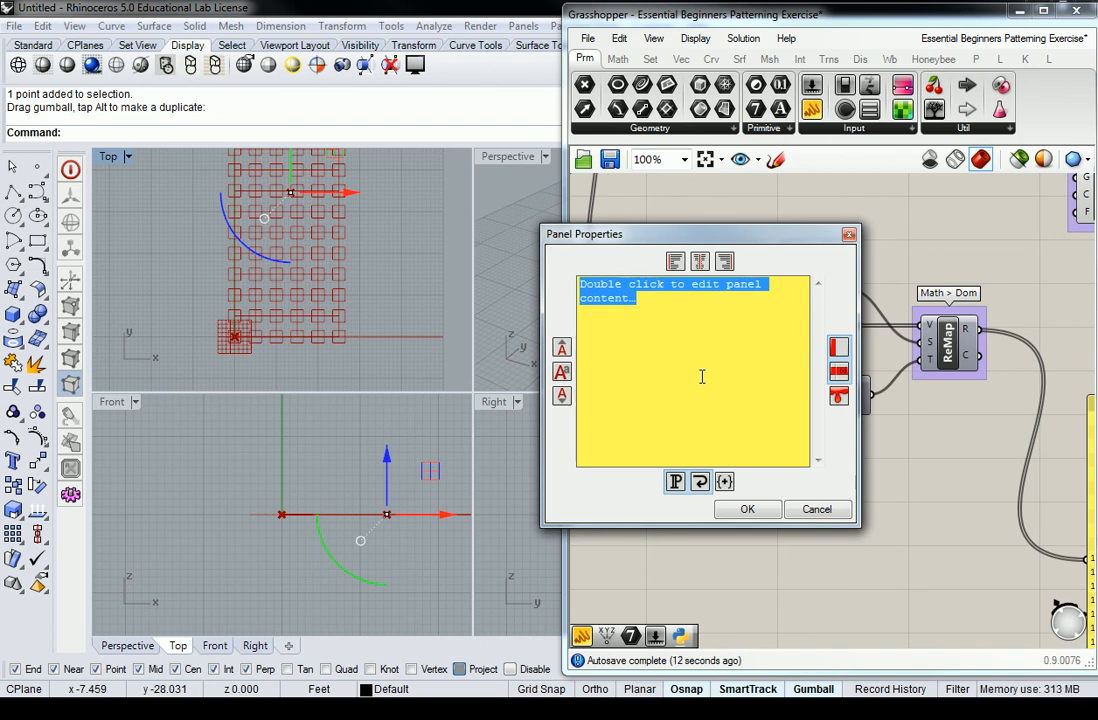
pyautogui.write('.2')
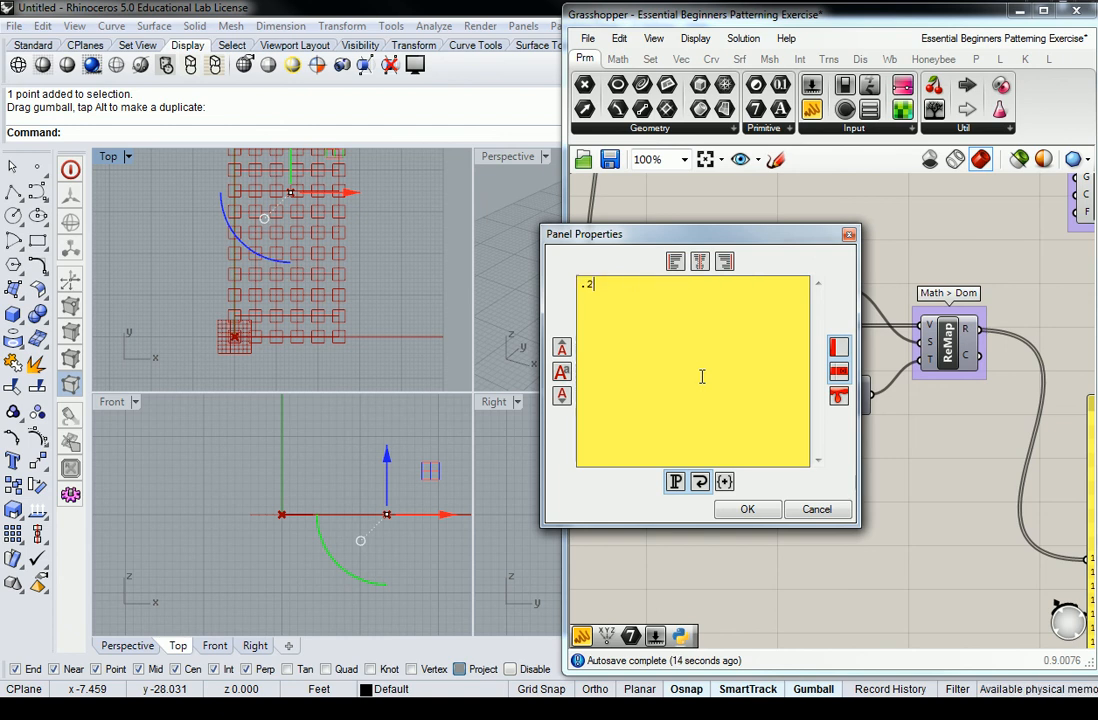
pyautogui.write('5')
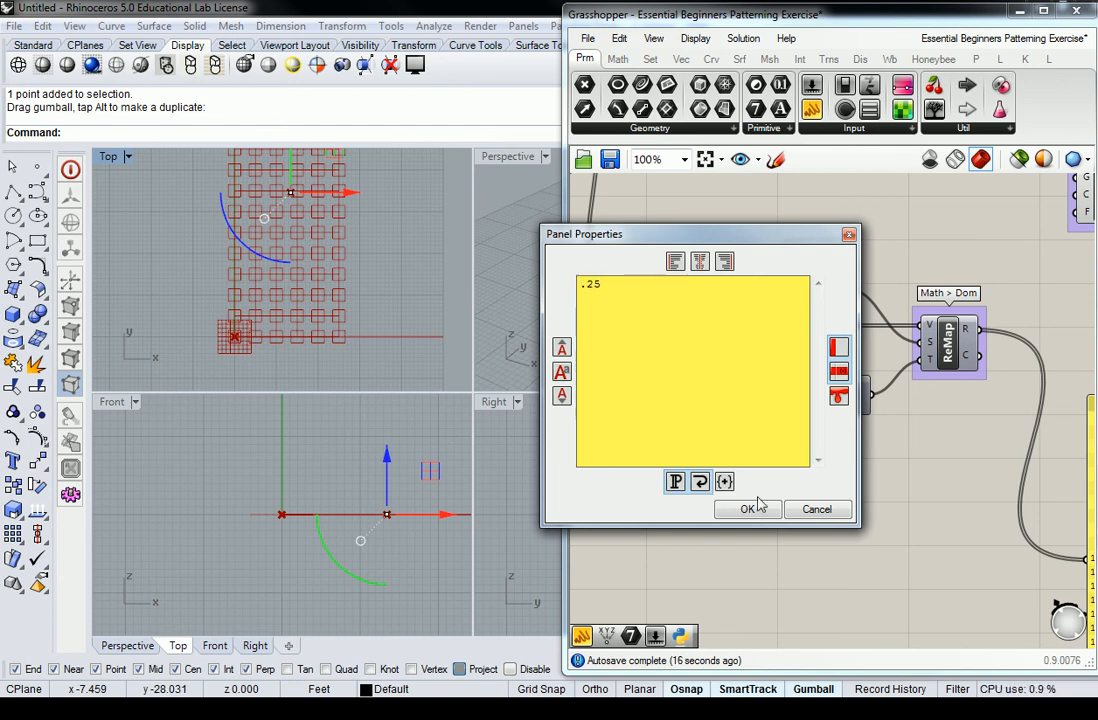
pyautogui.click(749, 509)
# Duplicate the .25 panel with the value 2 and connect the two panels to the Construct Domain A and B inputs.
pyautogui.moveTo(705, 380); pyautogui.dragTo(762, 429)
pyautogui.hotkey('ctrl', 'c')
pyautogui.hotkey('ctrl', 'v')
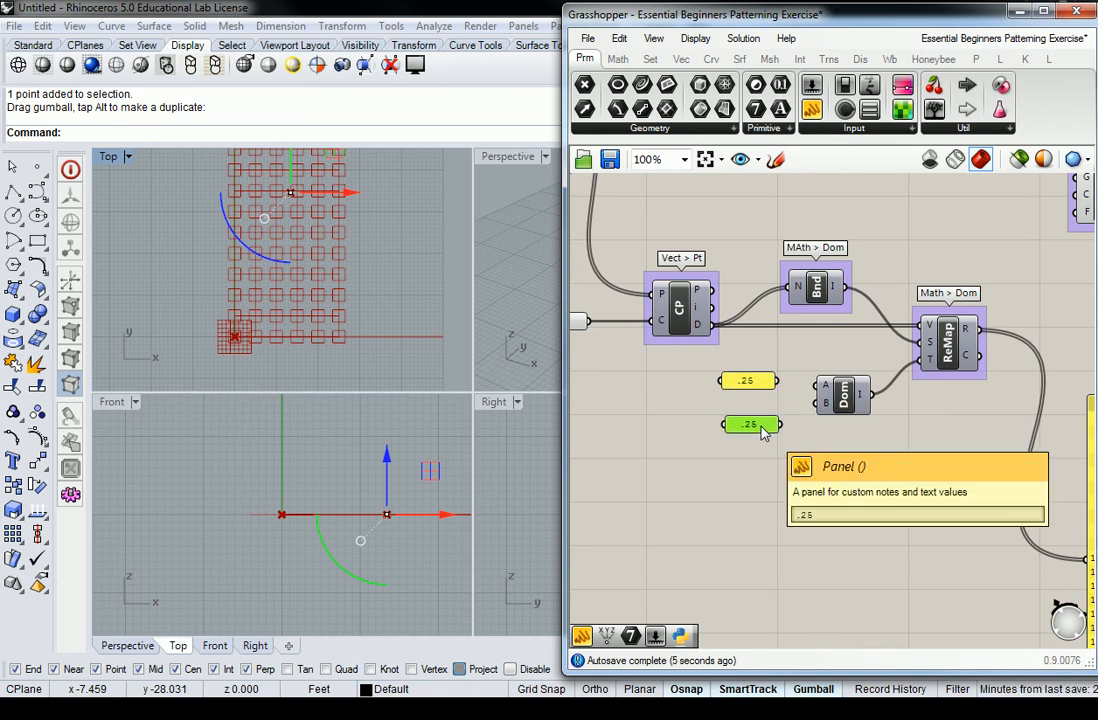
pyautogui.doubleClick(762, 429)
pyautogui.write('2')
pyautogui.click(810, 559)
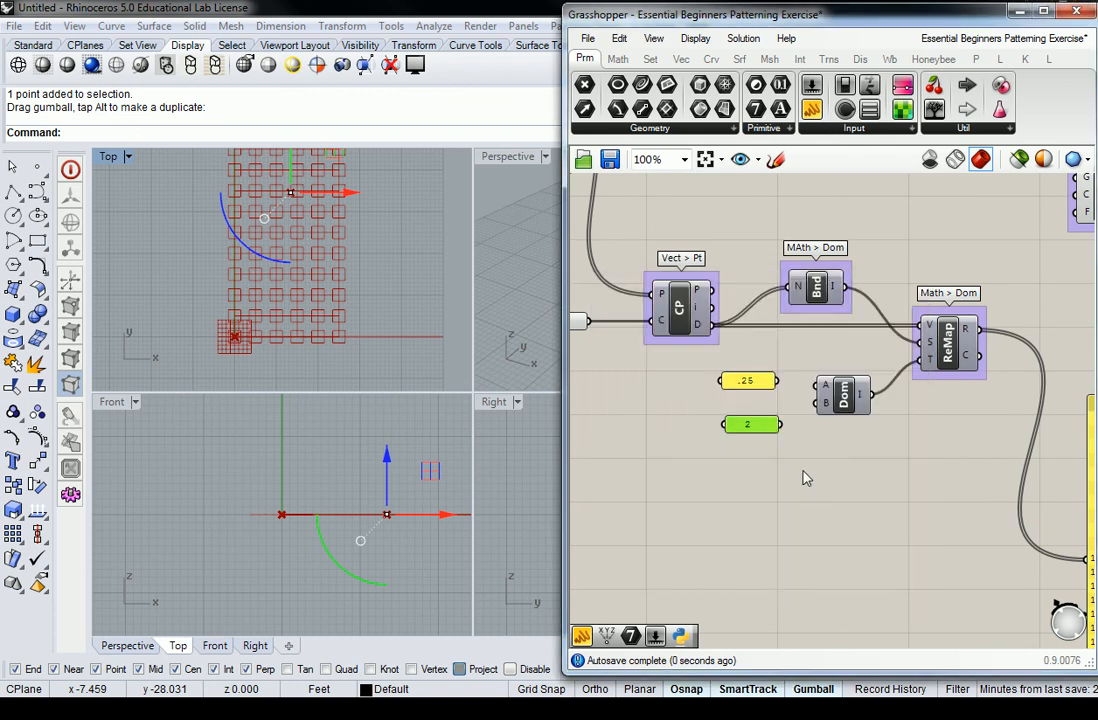
pyautogui.moveTo(782, 424); pyautogui.dragTo(818, 420)
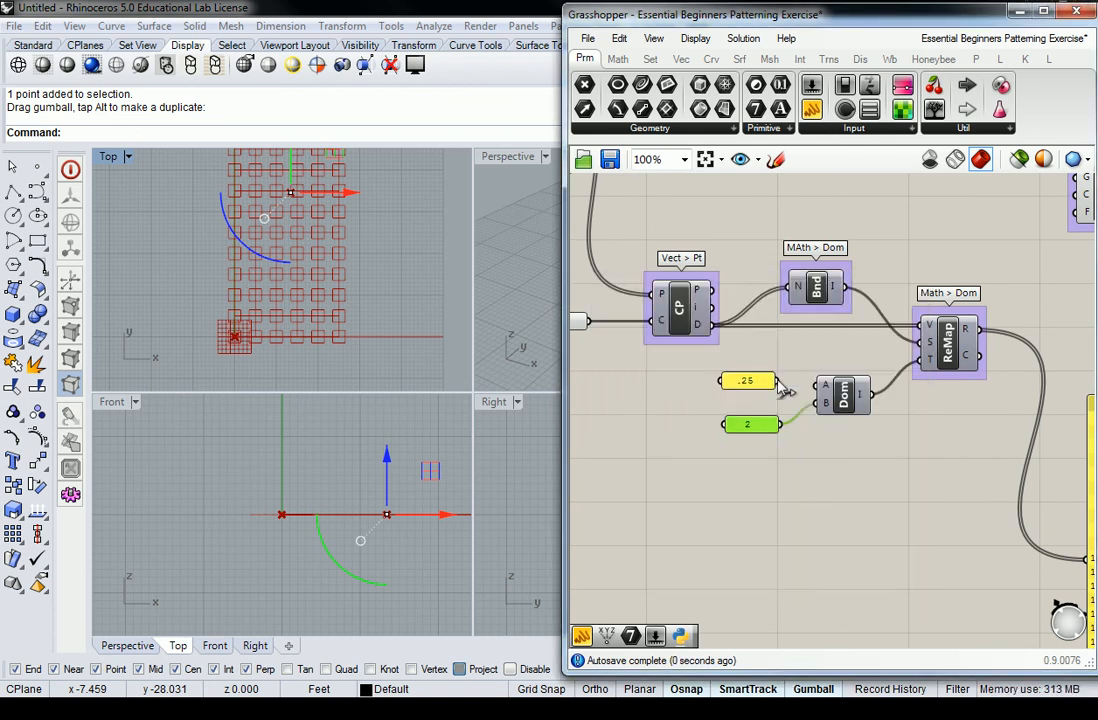
# Delete the panel that lists the Remap Numbers mapped values.
pyautogui.moveTo(921, 357); pyautogui.dragTo(782, 448, button='right')
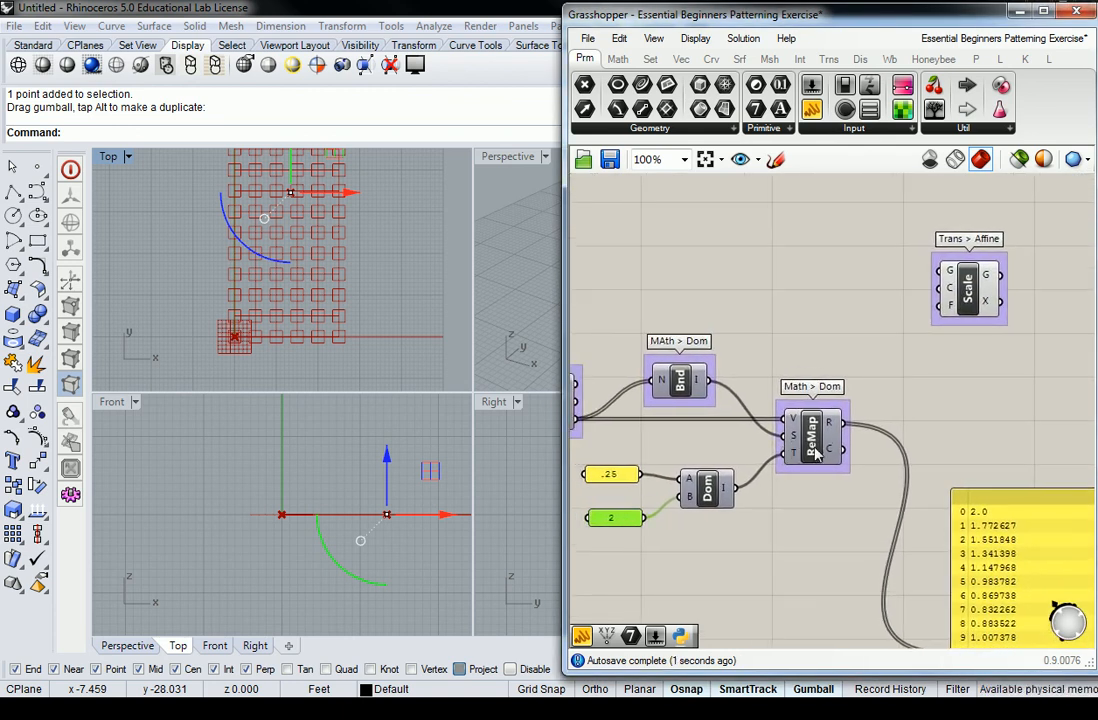
pyautogui.scroll(-2, 820, 452)
pyautogui.click(978, 507)
pyautogui.press('Delete')
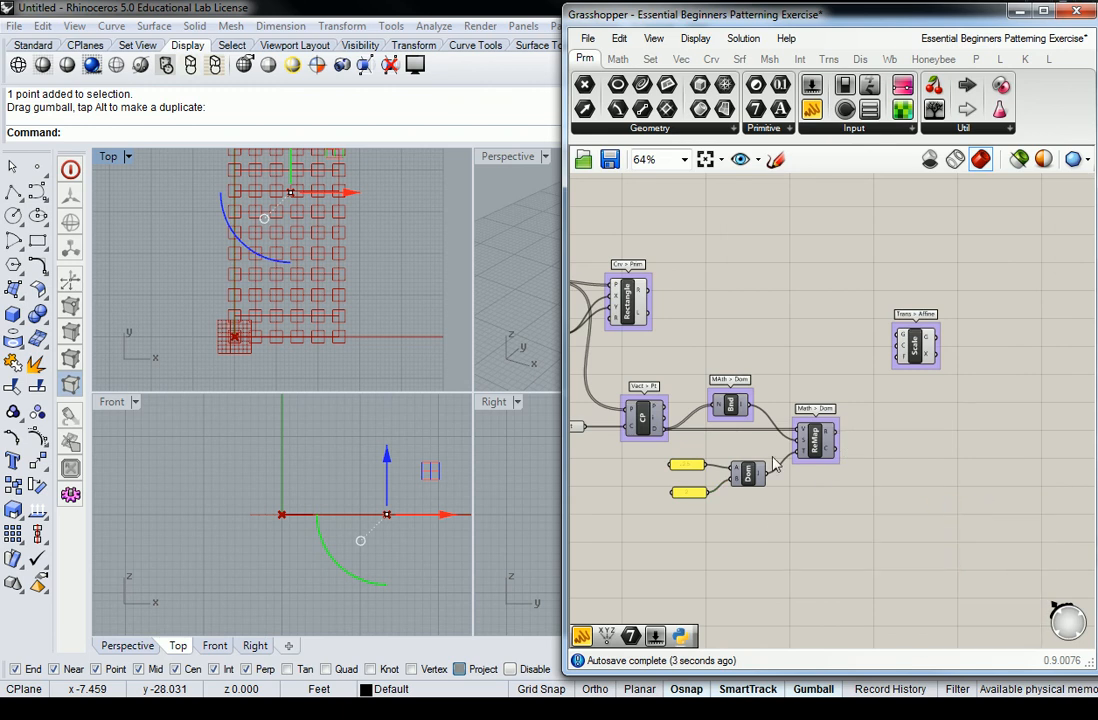
# Connect the Rectangle output to the Scale geometry input and the square grid points to the Scale center input.
pyautogui.scroll(3, 705, 364)
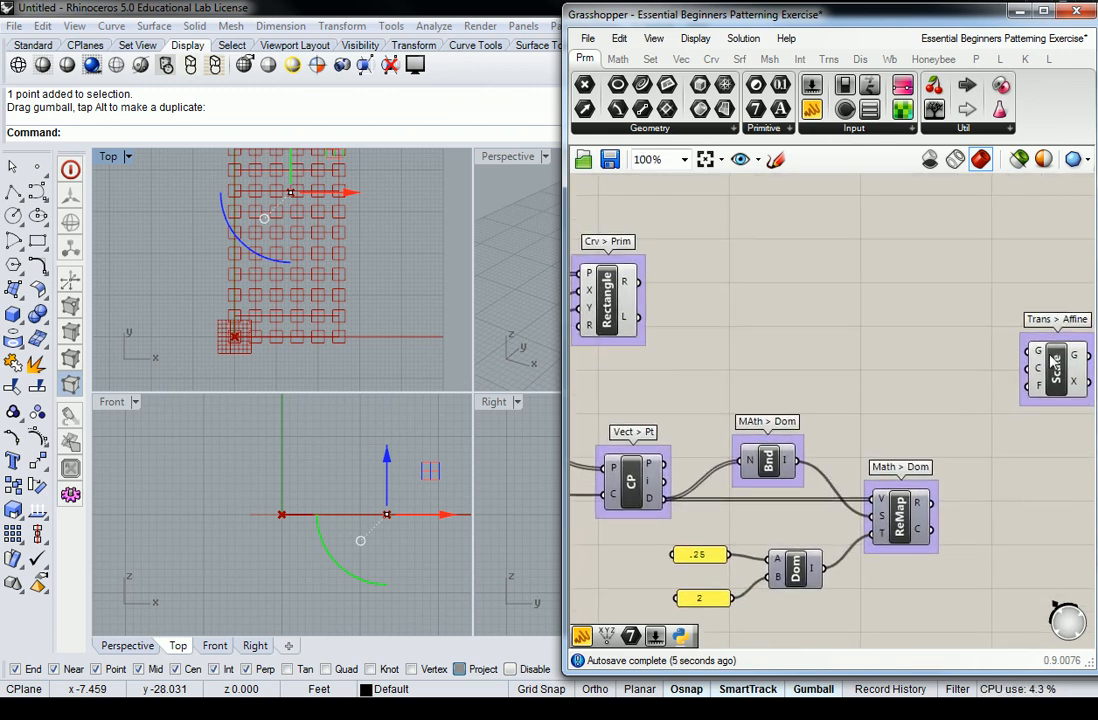
pyautogui.moveTo(1044, 372)
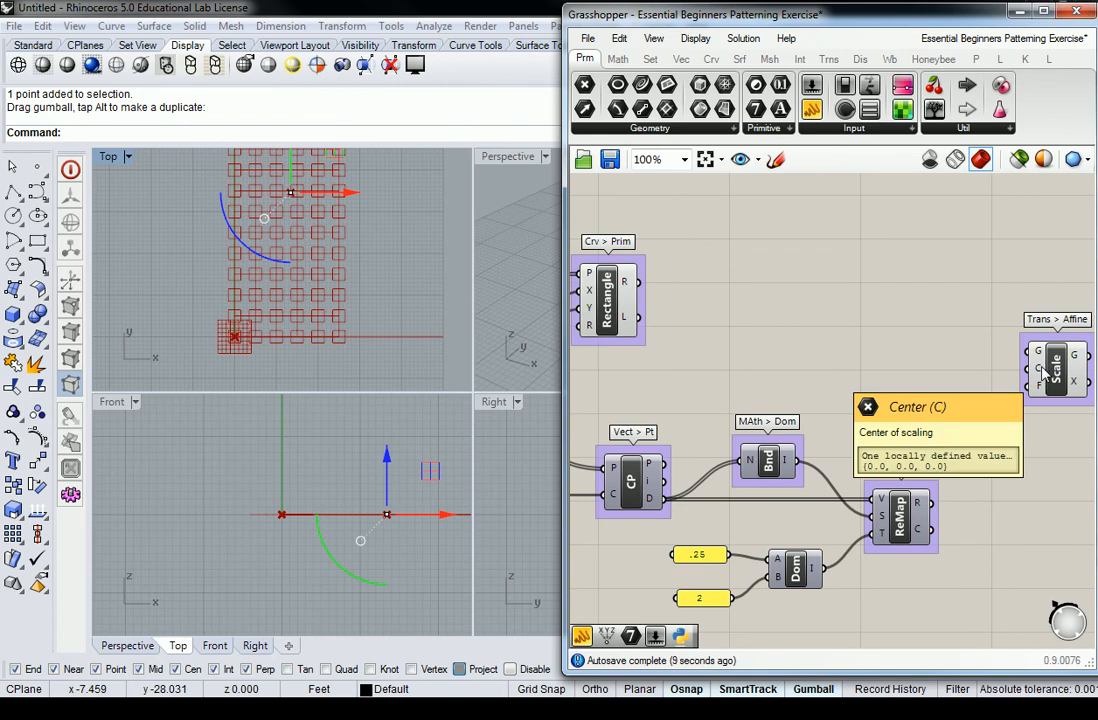
pyautogui.moveTo(646, 290); pyautogui.dragTo(1027, 352)
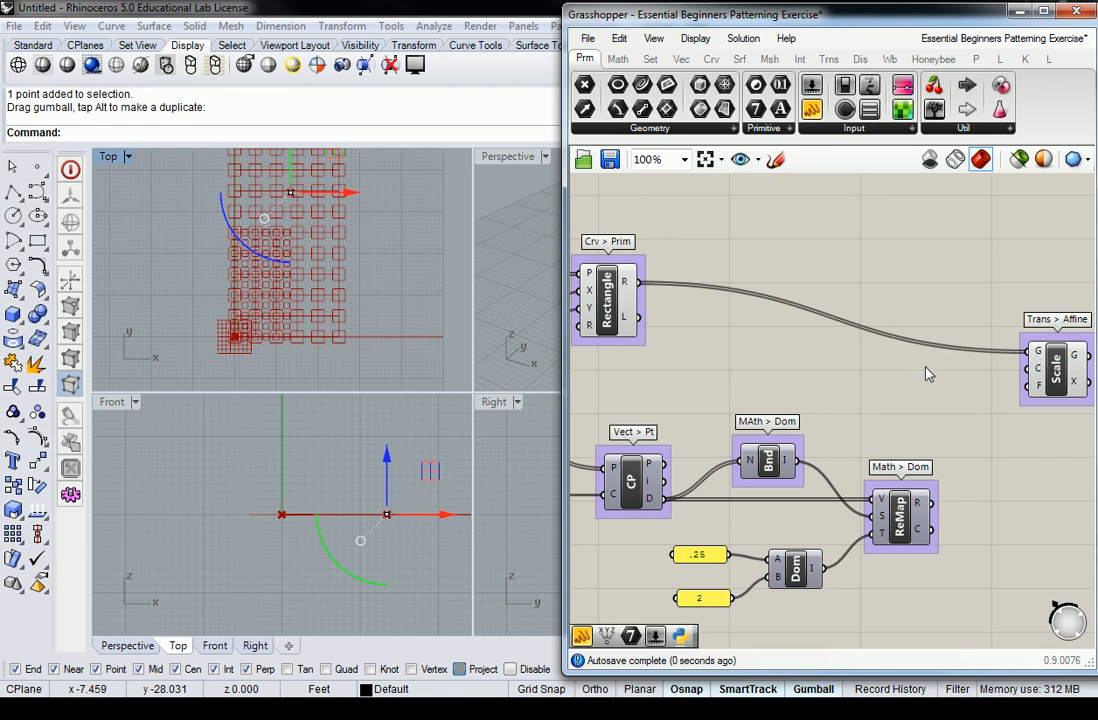
pyautogui.scroll(-1, 887, 388)
pyautogui.moveTo(1020, 383)
pyautogui.scroll(-1, 909, 363)
pyautogui.moveTo(727, 331); pyautogui.dragTo(748, 355)
pyautogui.moveTo(642, 307); pyautogui.dragTo(992, 336)
pyautogui.click(890, 293)
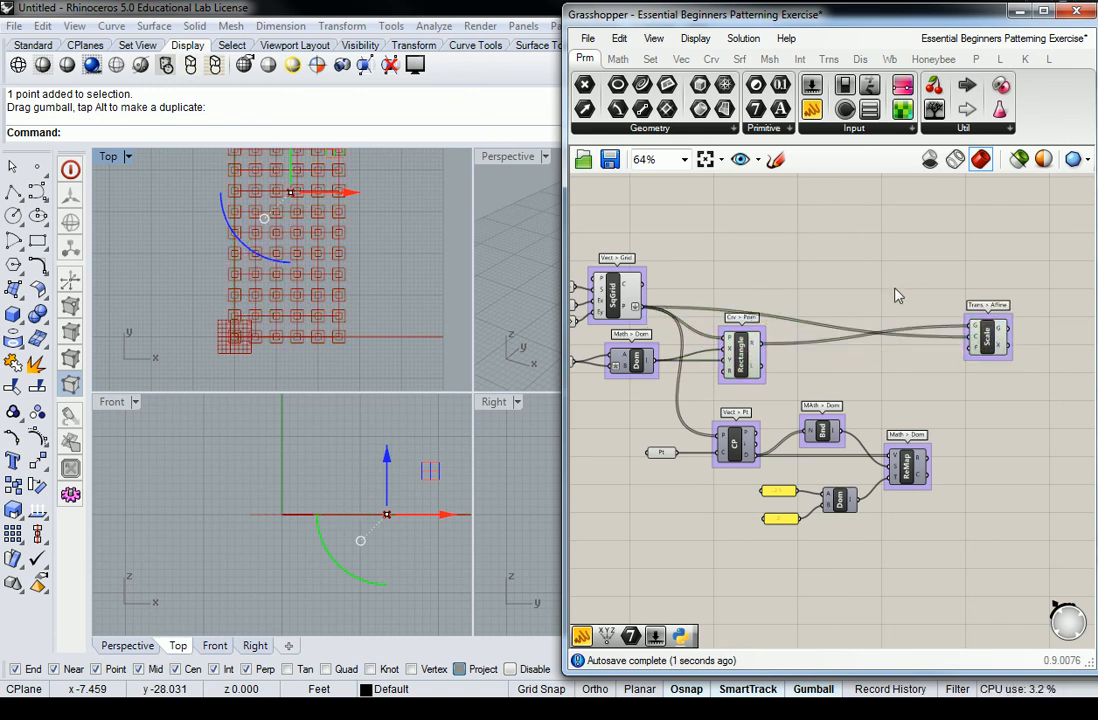
# Connect the Remap Numbers mapped output to the Scale factor input.
pyautogui.scroll(3, 910, 460)
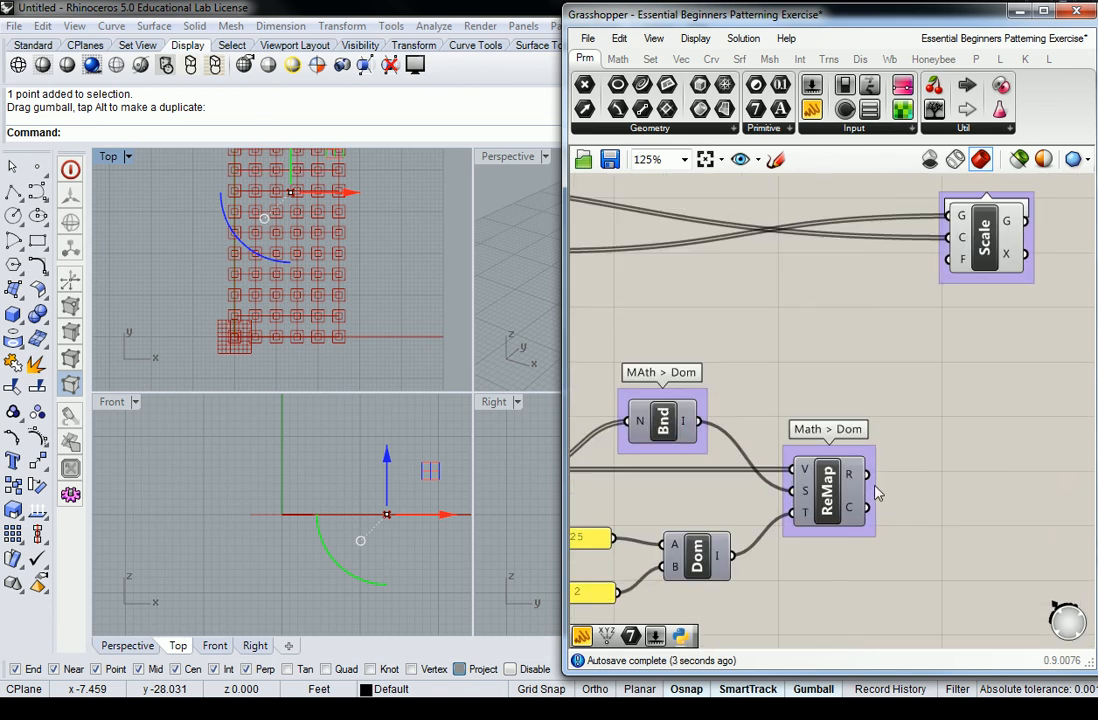
pyautogui.moveTo(866, 480)
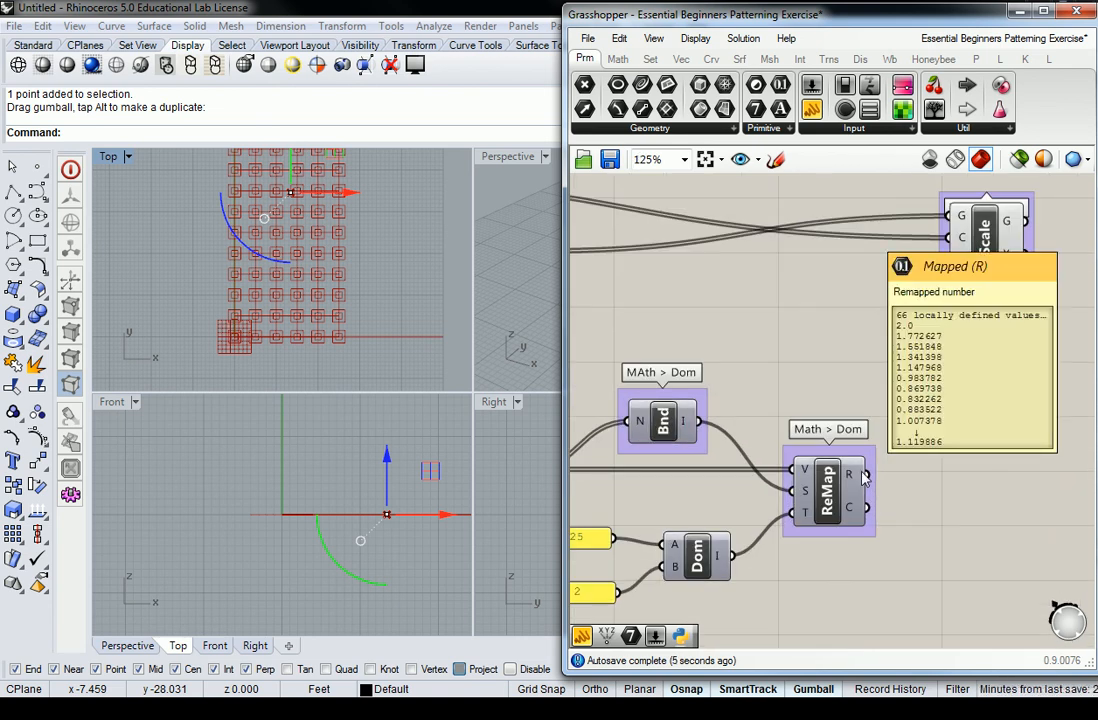
pyautogui.moveTo(866, 478); pyautogui.dragTo(966, 268)
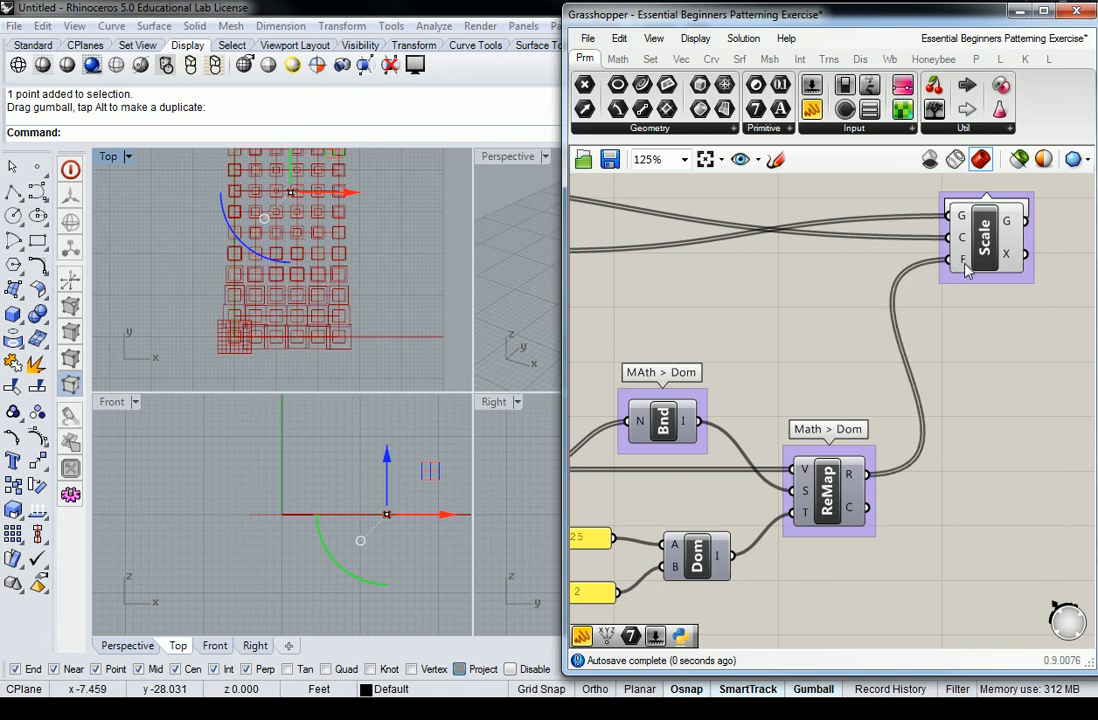
# Turn off the preview of the grid, rectangle, point and distance components so only the scaled rectangles are drawn.
pyautogui.click(405, 247)
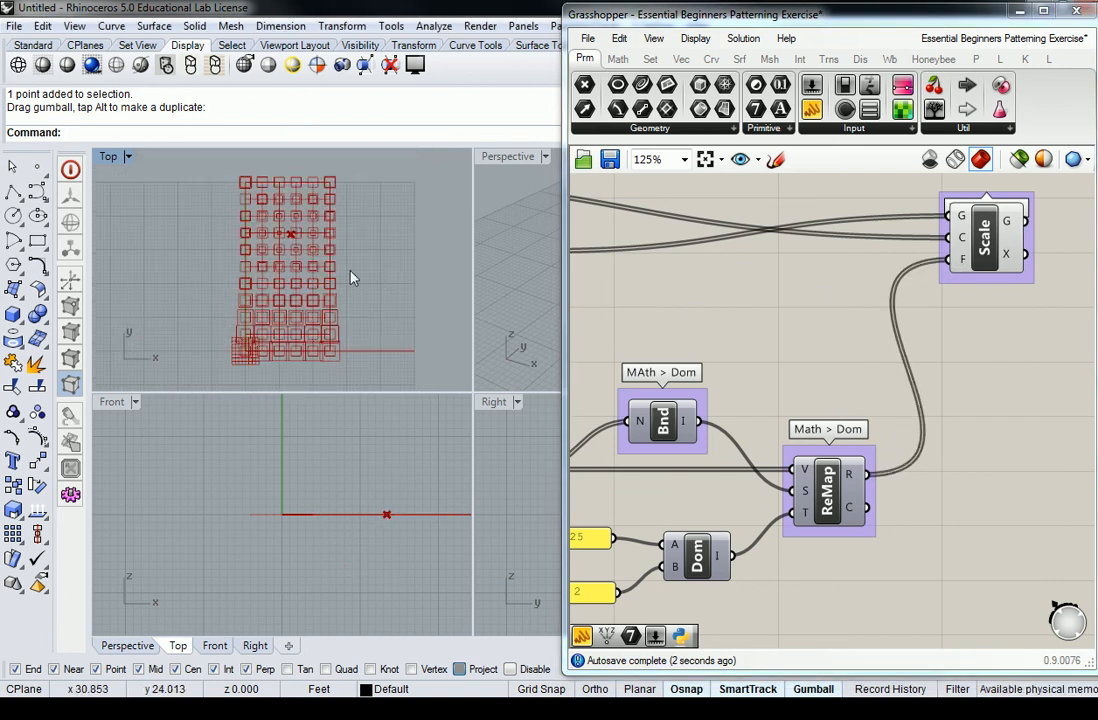
pyautogui.scroll(-5, 914, 368)
pyautogui.moveTo(953, 257); pyautogui.dragTo(799, 385)
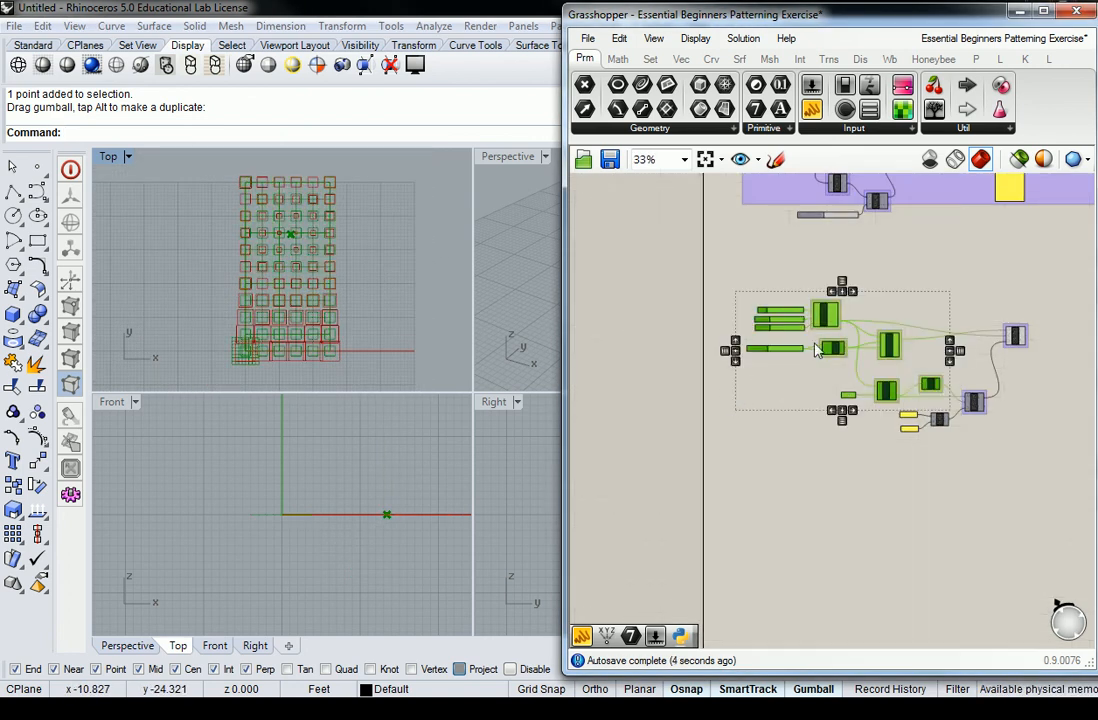
pyautogui.rightClick(832, 315)
pyautogui.middleClick(822, 308)
pyautogui.click(843, 320)
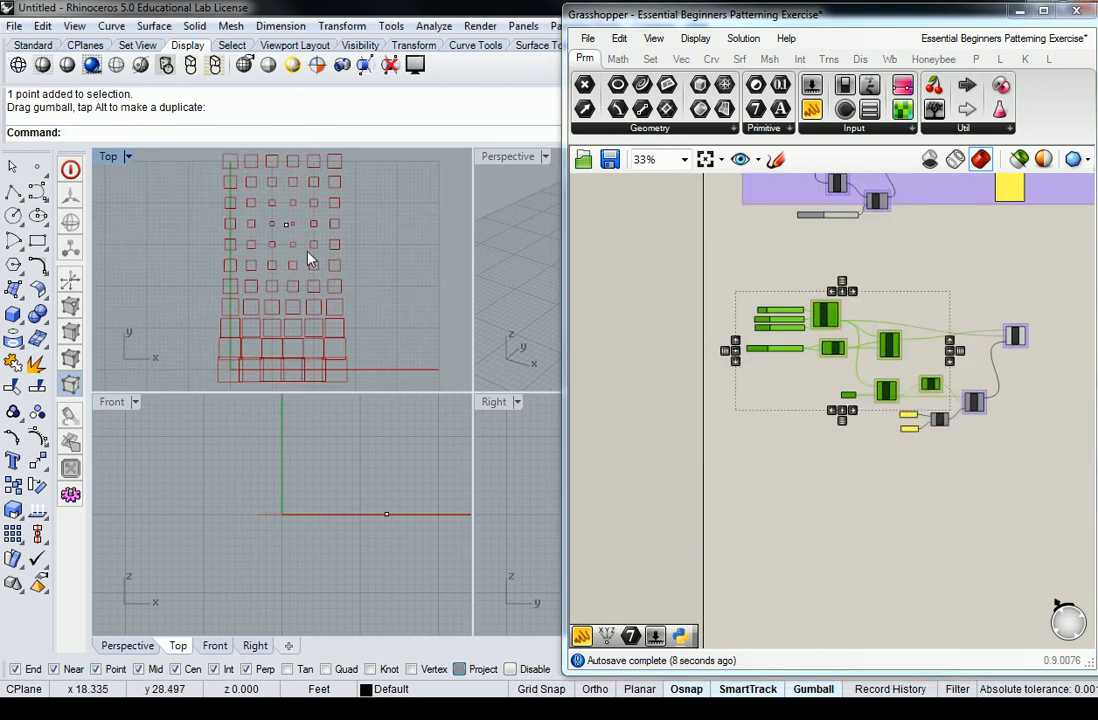
# Maximize the Rhino Top viewport and widen the Grasshopper window around the whole pattern definition.
pyautogui.doubleClick(108, 156)
pyautogui.moveTo(466, 320); pyautogui.dragTo(323, 318, button='right')
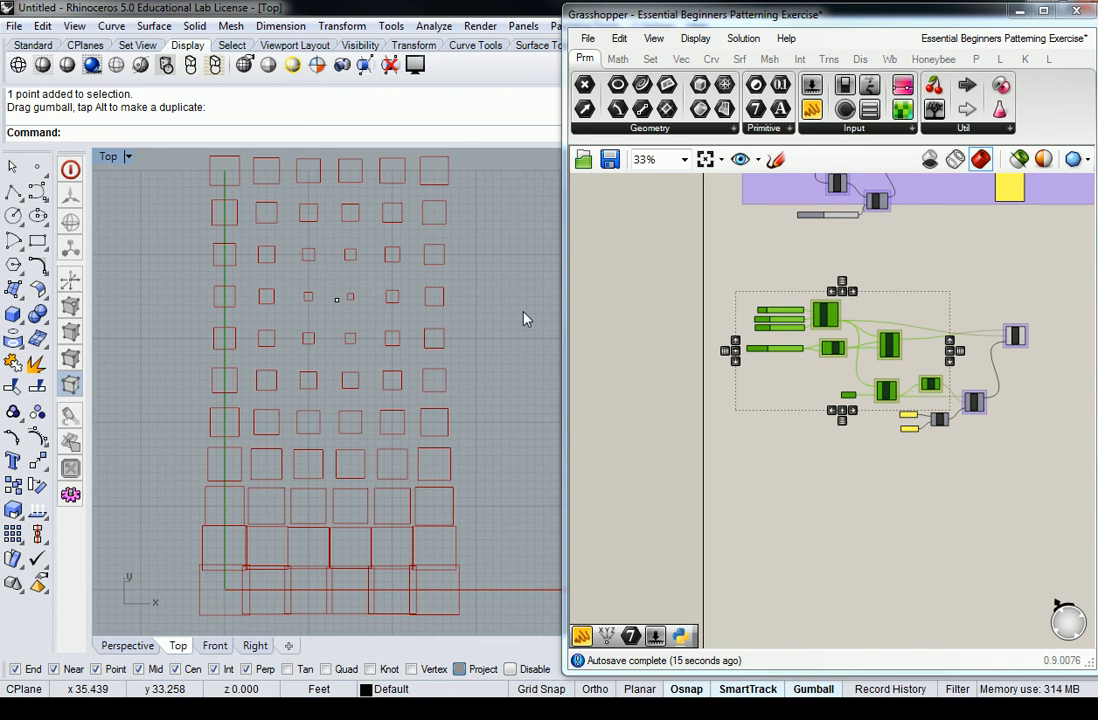
pyautogui.click(901, 298)
pyautogui.scroll(2, 901, 298)
pyautogui.moveTo(940, 311); pyautogui.dragTo(914, 281, button='right')
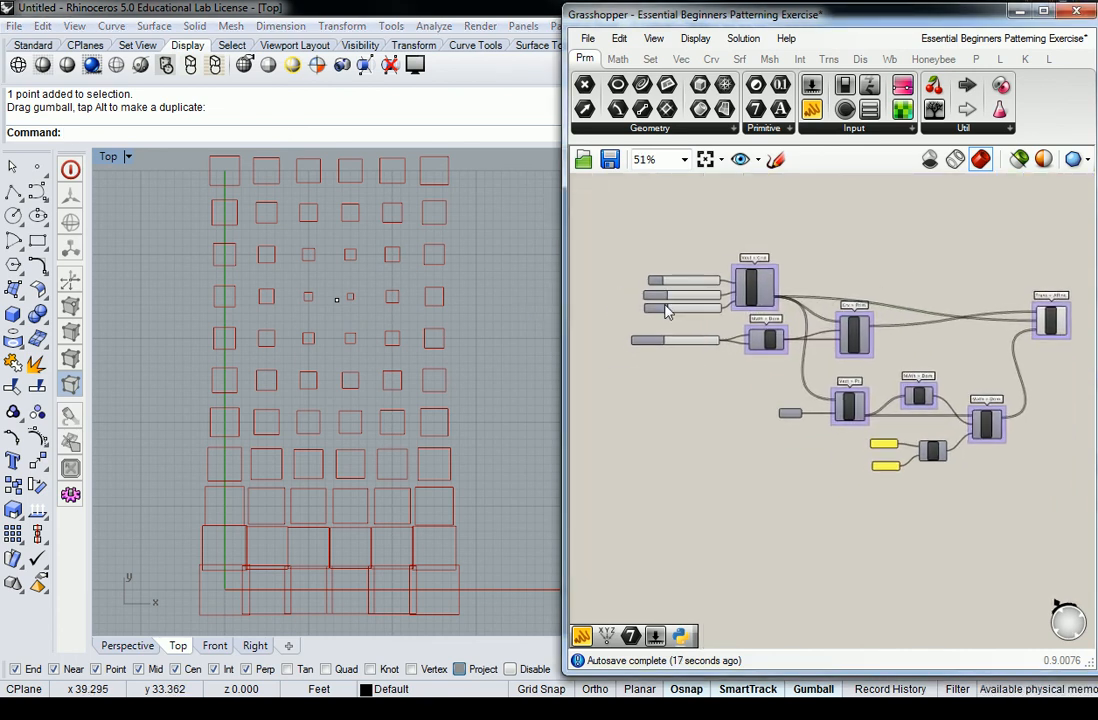
pyautogui.moveTo(564, 306); pyautogui.dragTo(446, 306)
pyautogui.scroll(1, 660, 292)
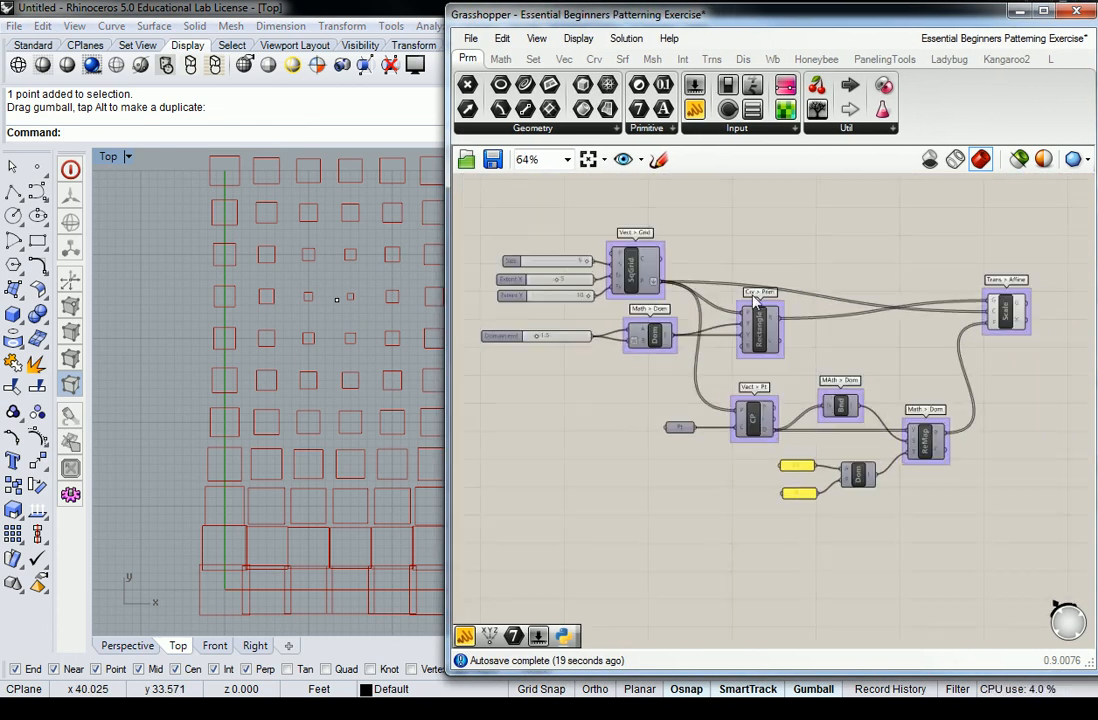
# Move the attractor point straight down along the Y axis to the bottom edge of the rectangle grid.
pyautogui.moveTo(359, 283); pyautogui.dragTo(319, 287, button='right')
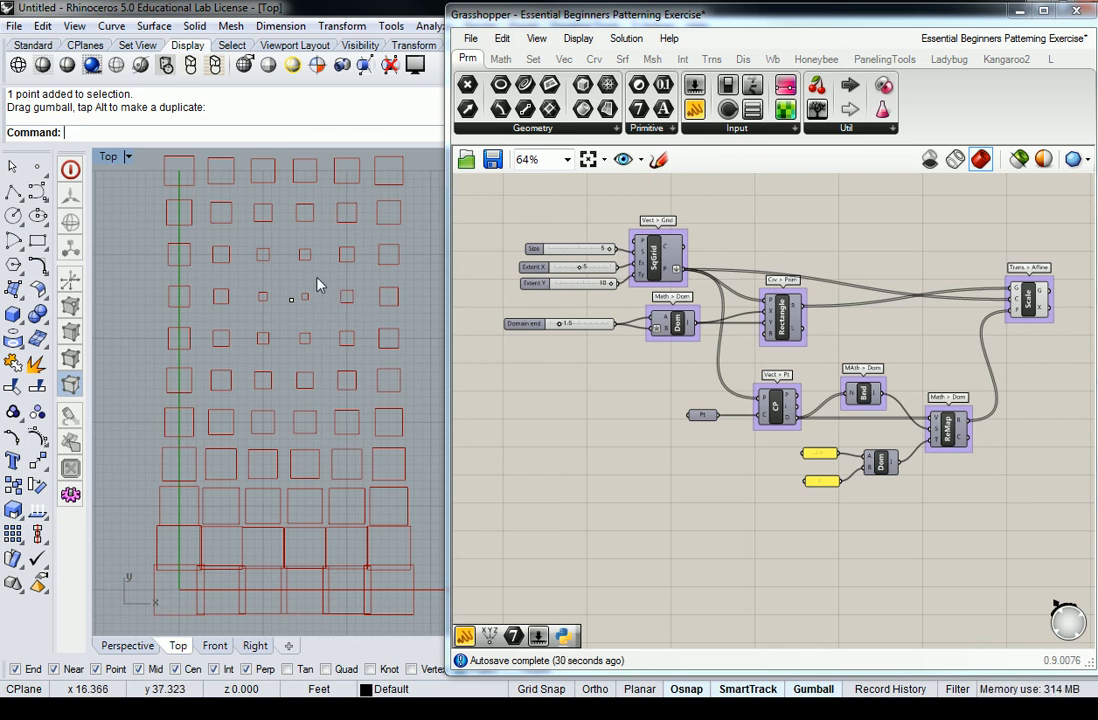
pyautogui.click(291, 299)
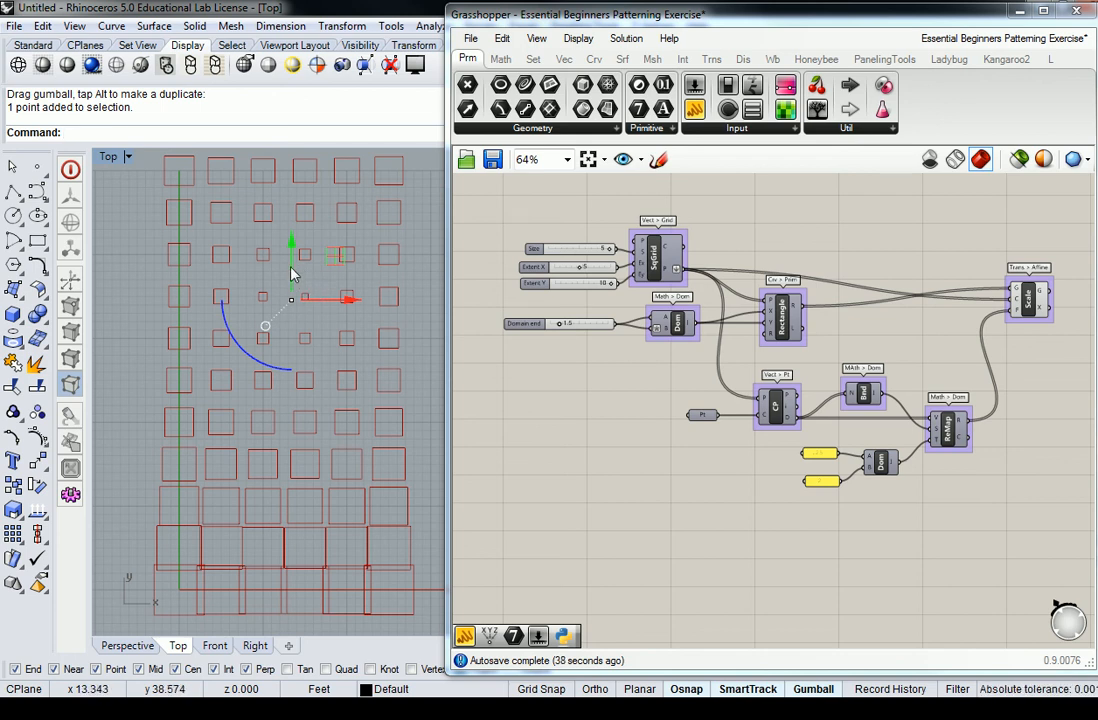
pyautogui.moveTo(293, 268); pyautogui.dragTo(292, 552)
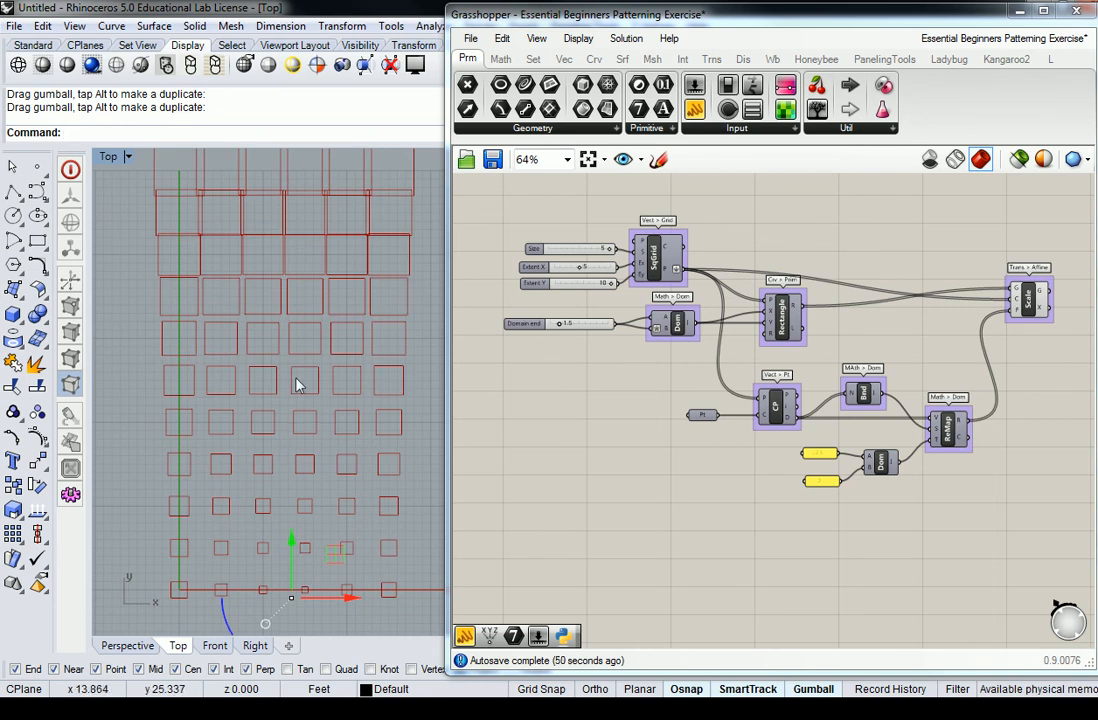
# Move the attractor point slightly up and right so it sits near the grid's lower-right rectangles, and deselect it.
pyautogui.moveTo(289, 533); pyautogui.dragTo(291, 466)
pyautogui.moveTo(326, 531); pyautogui.dragTo(389, 532)
pyautogui.moveTo(348, 472); pyautogui.dragTo(348, 491)
pyautogui.click(414, 392)
pyautogui.moveTo(374, 344); pyautogui.dragTo(364, 357, button='right')
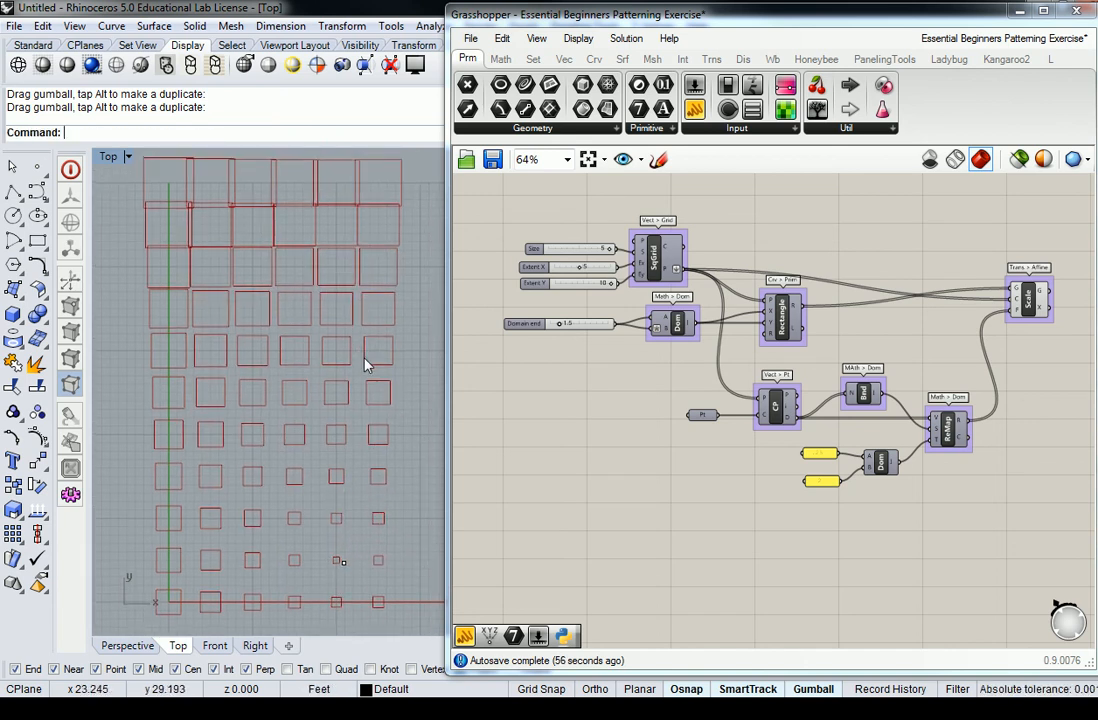